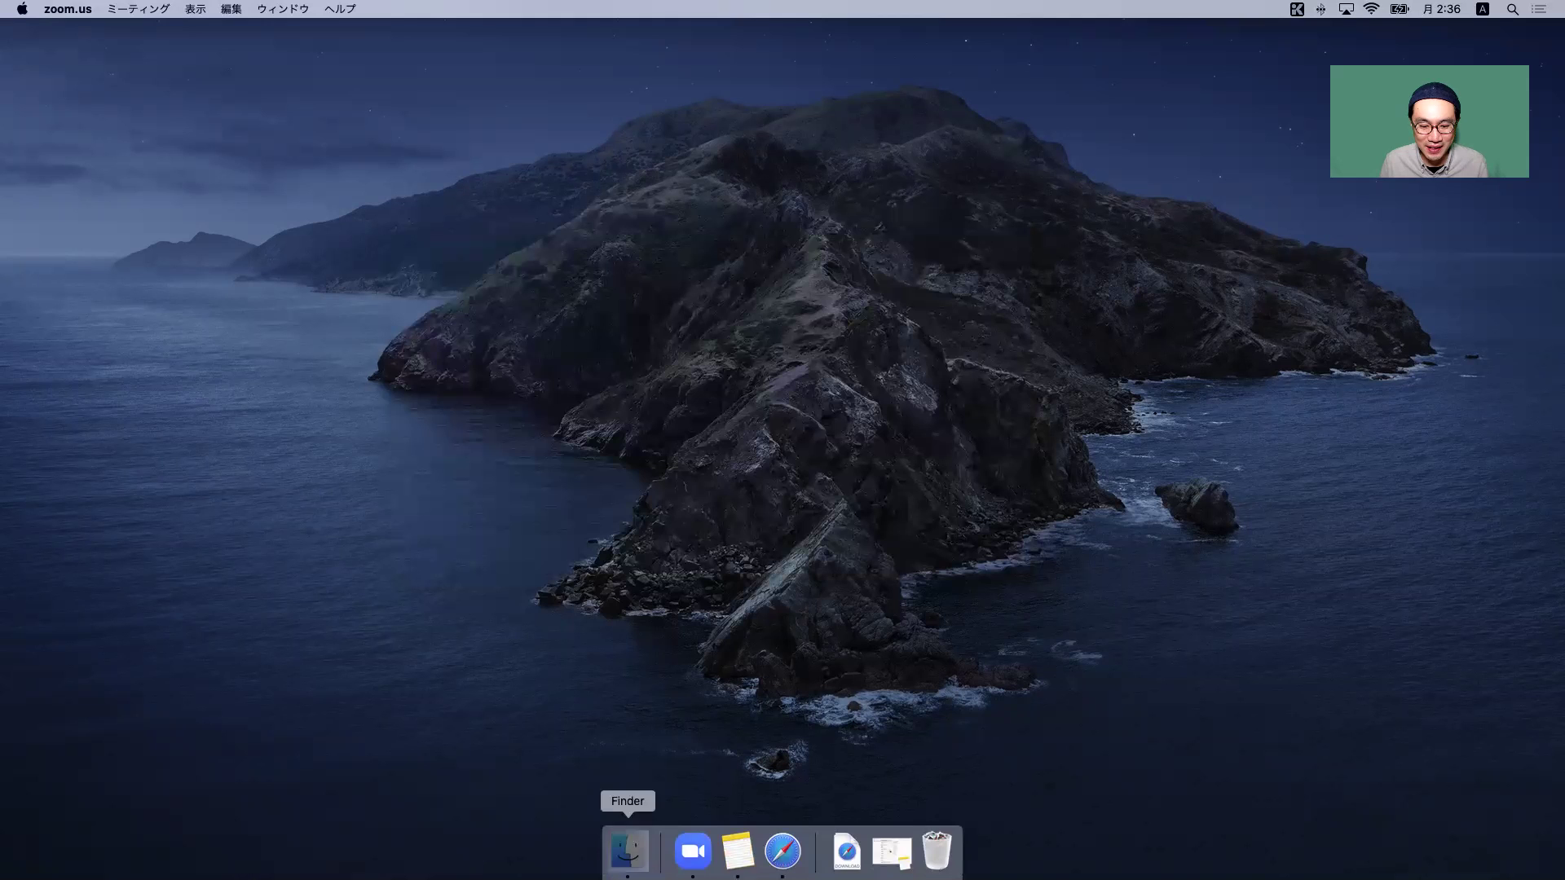
Step: Open a Finder window, make it taller and slightly wider, and reposition it on the desktop
drag(562, 328, 489, 180)
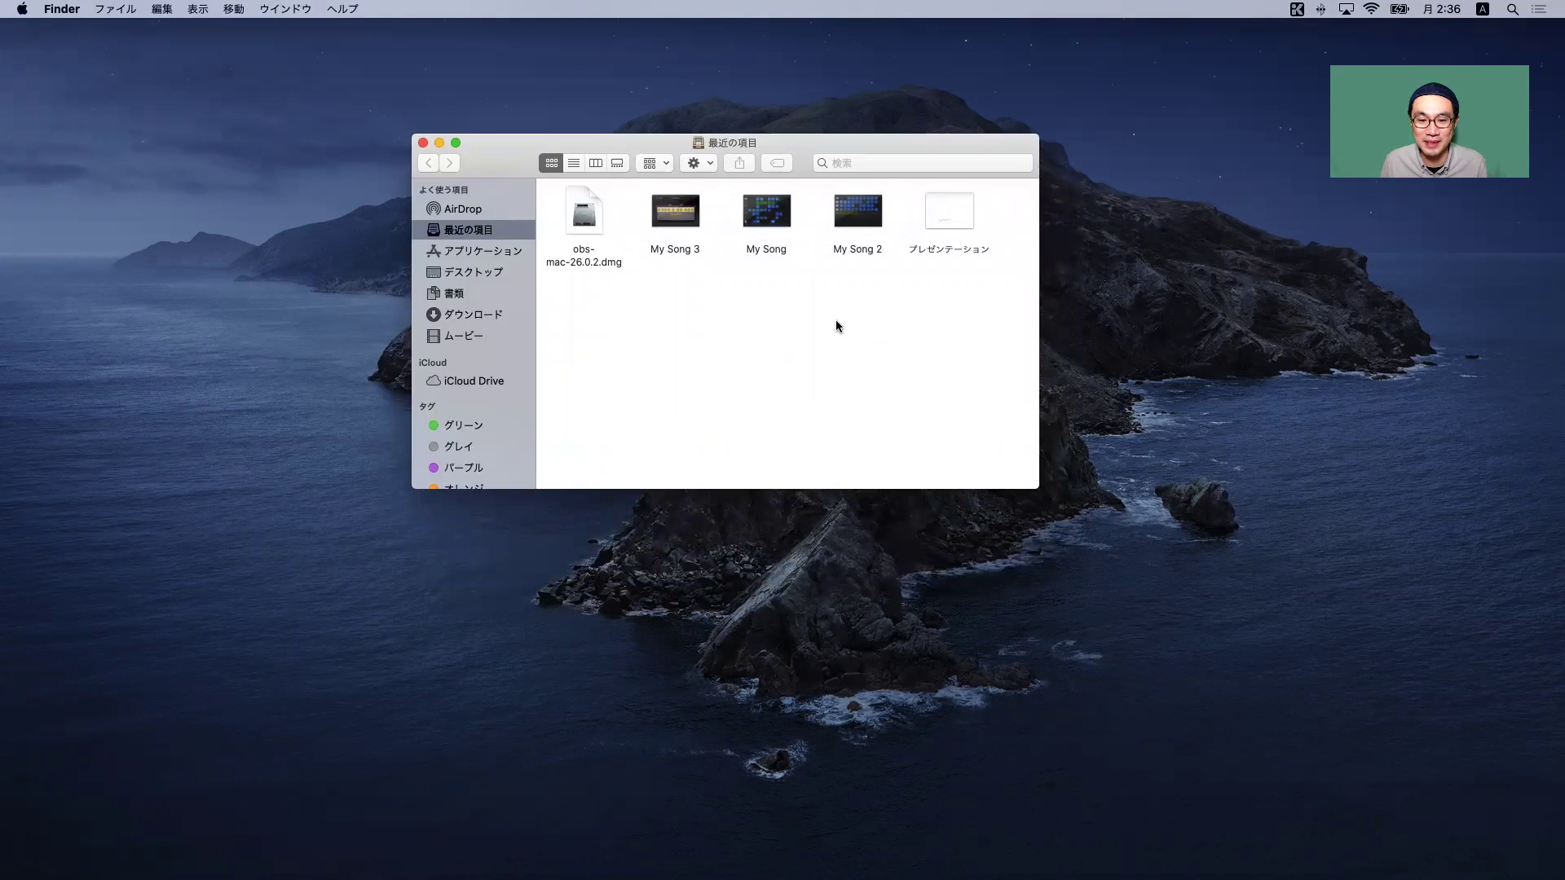
drag(489, 155, 478, 143)
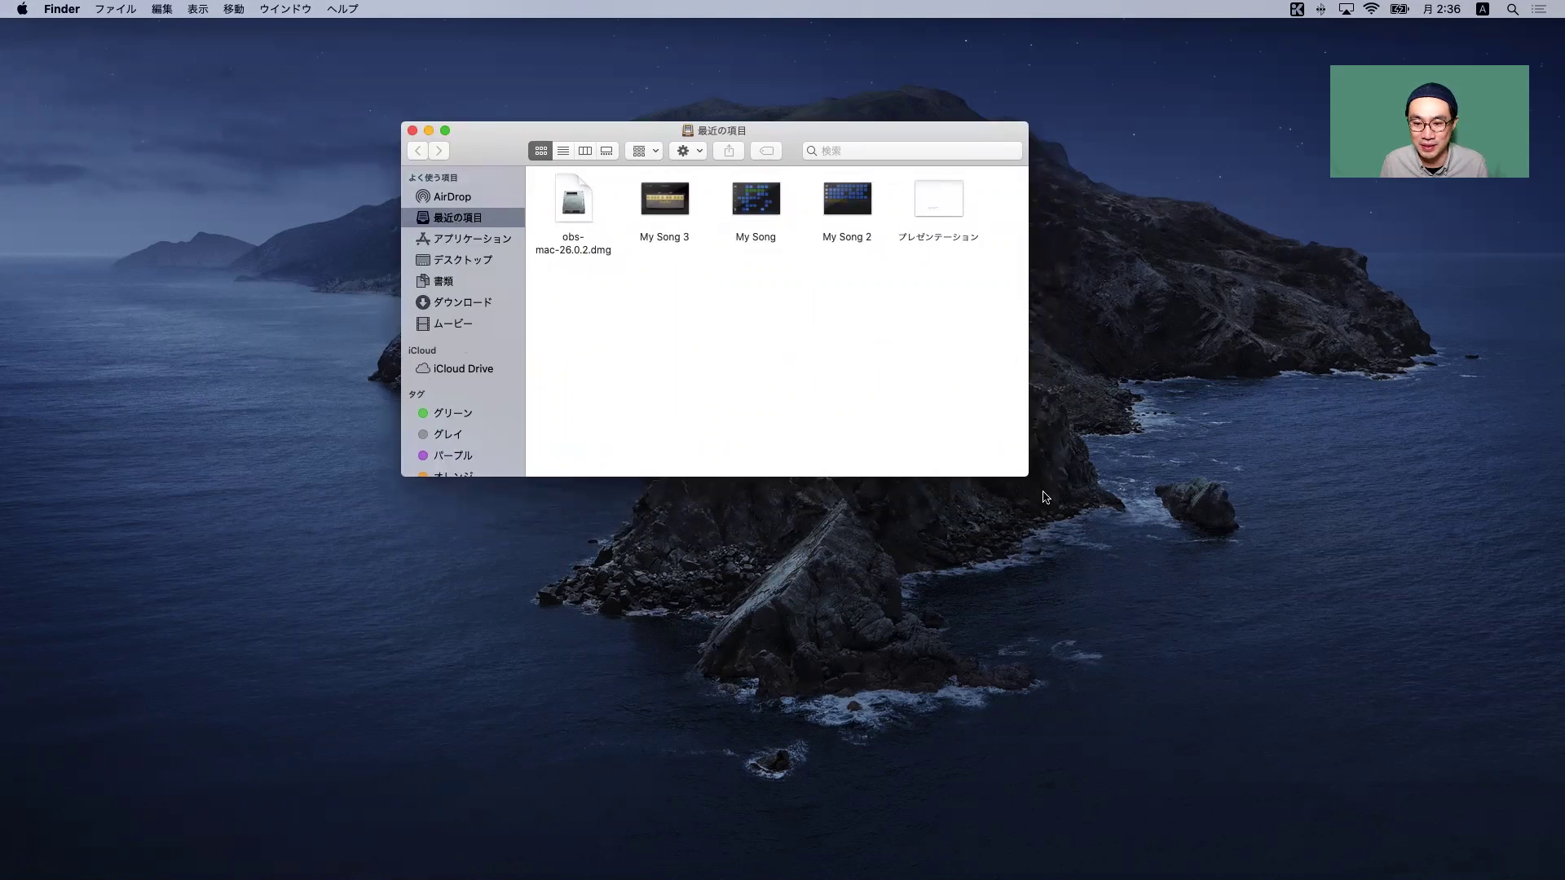
drag(1030, 475, 1057, 696)
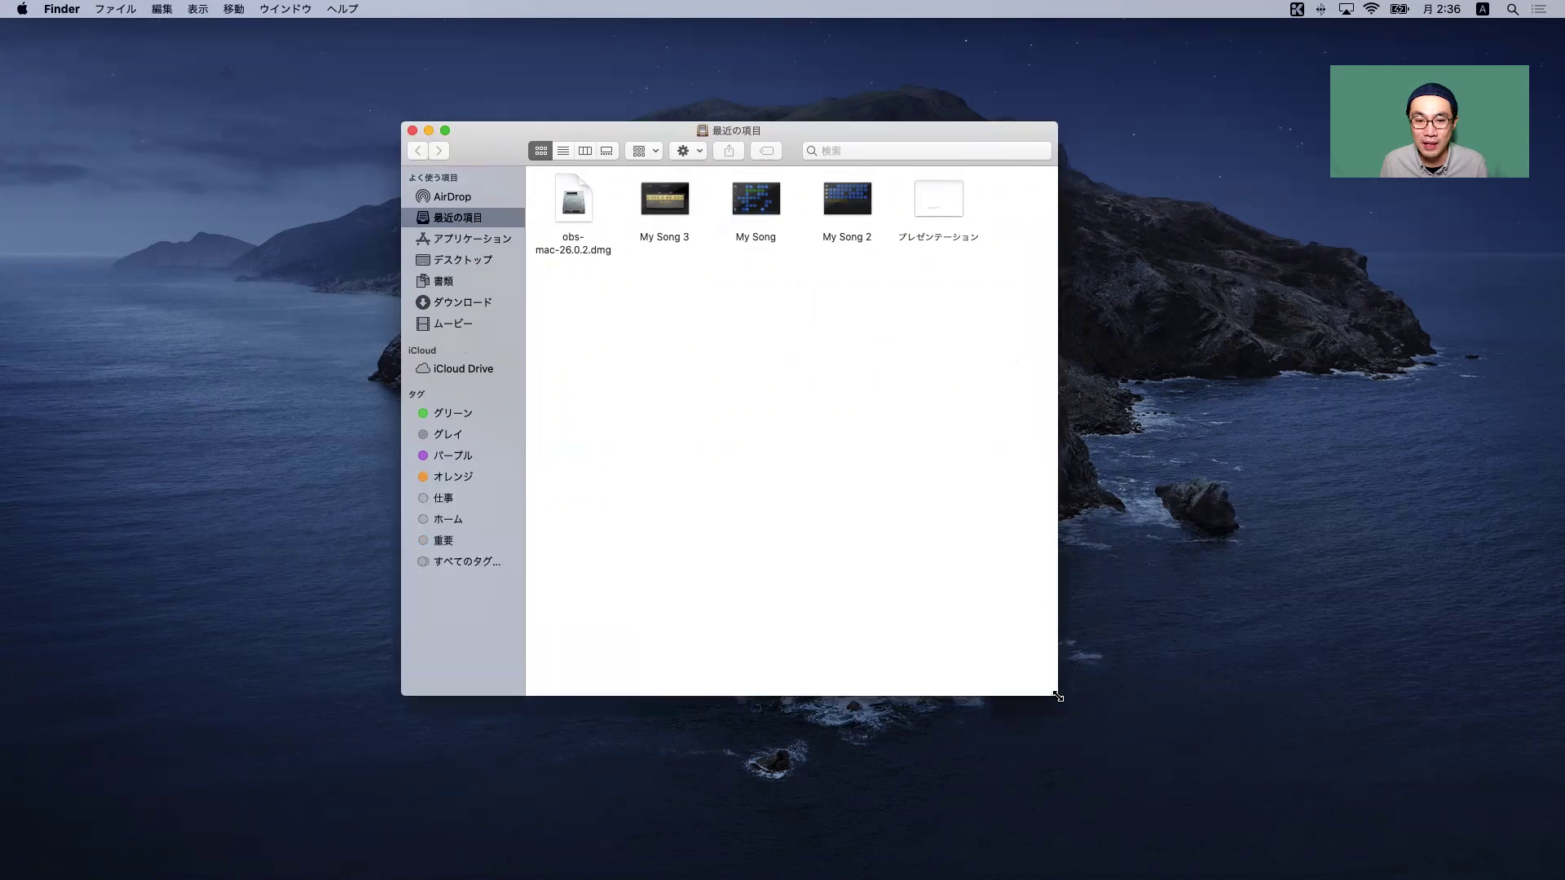
drag(505, 146, 456, 135)
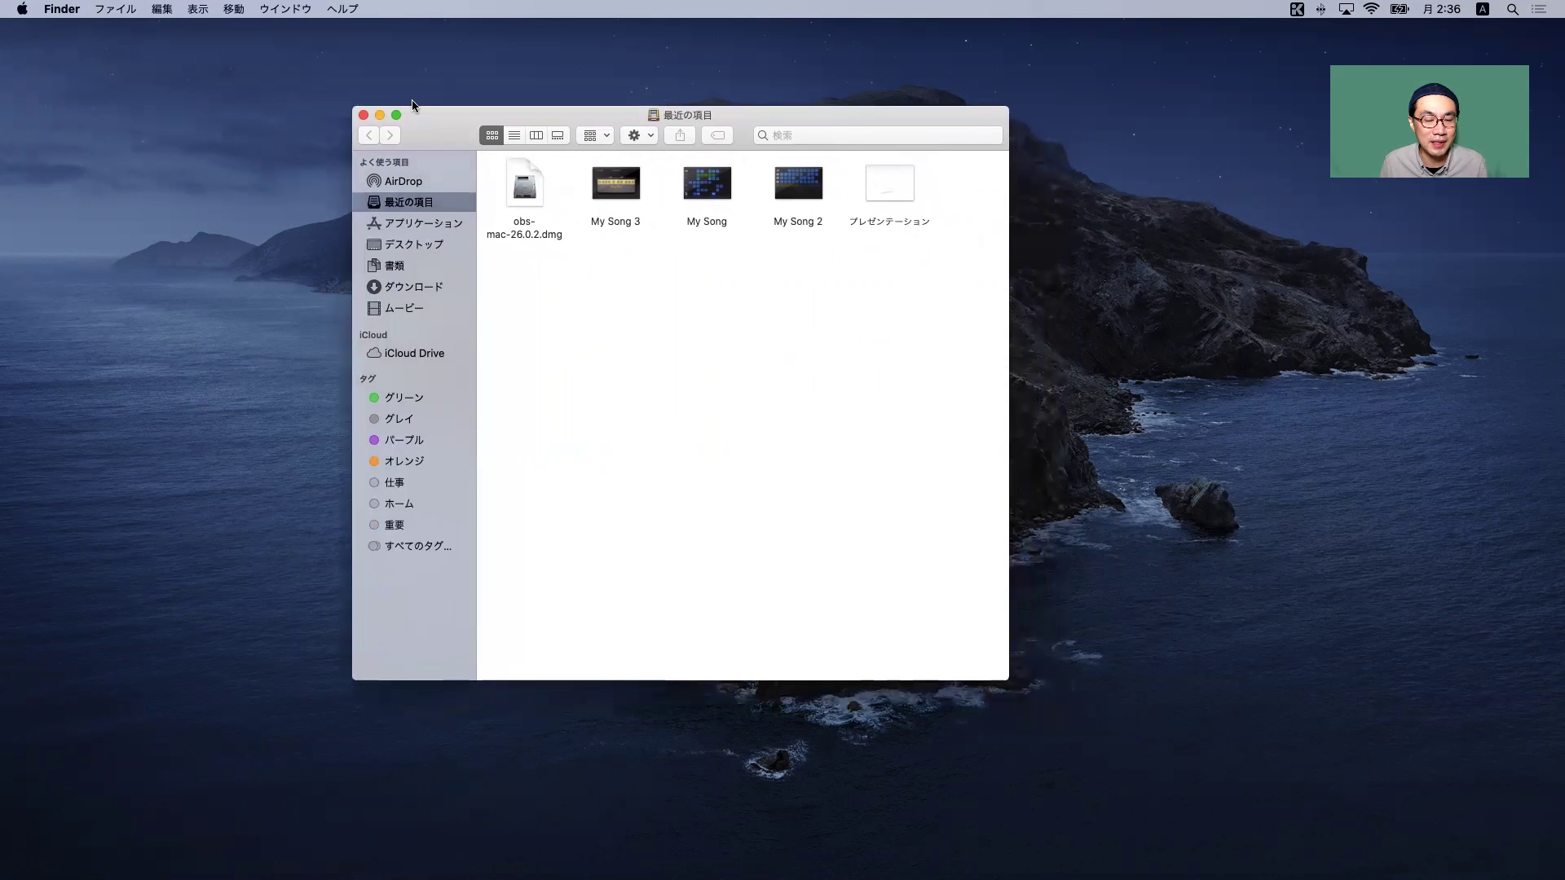
click(375, 139)
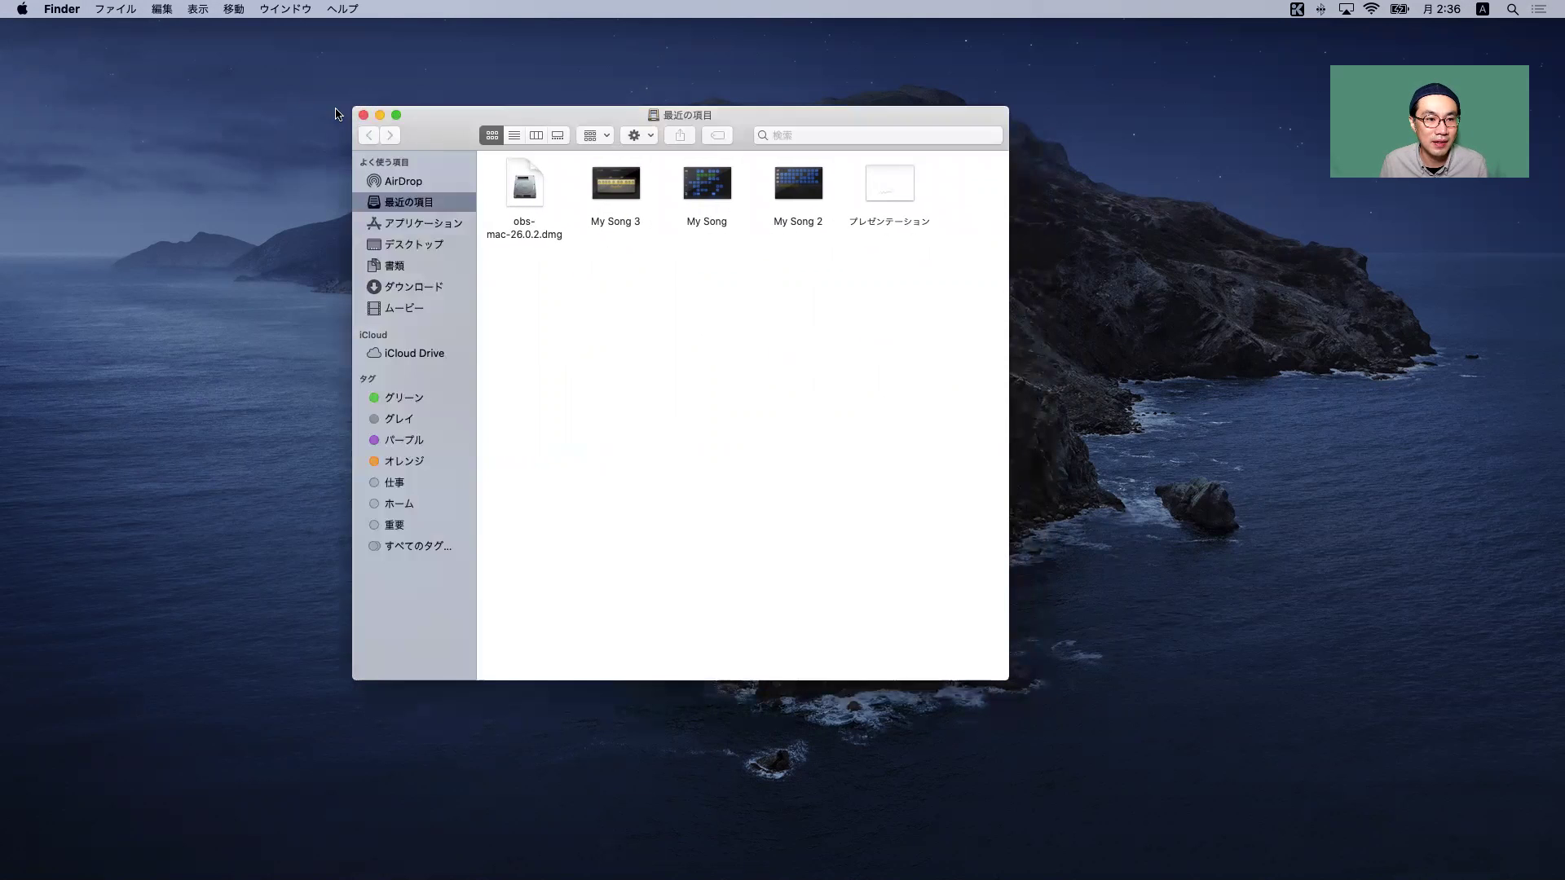
Step: Open the Finder preferences at the general settings
click(73, 10)
click(73, 53)
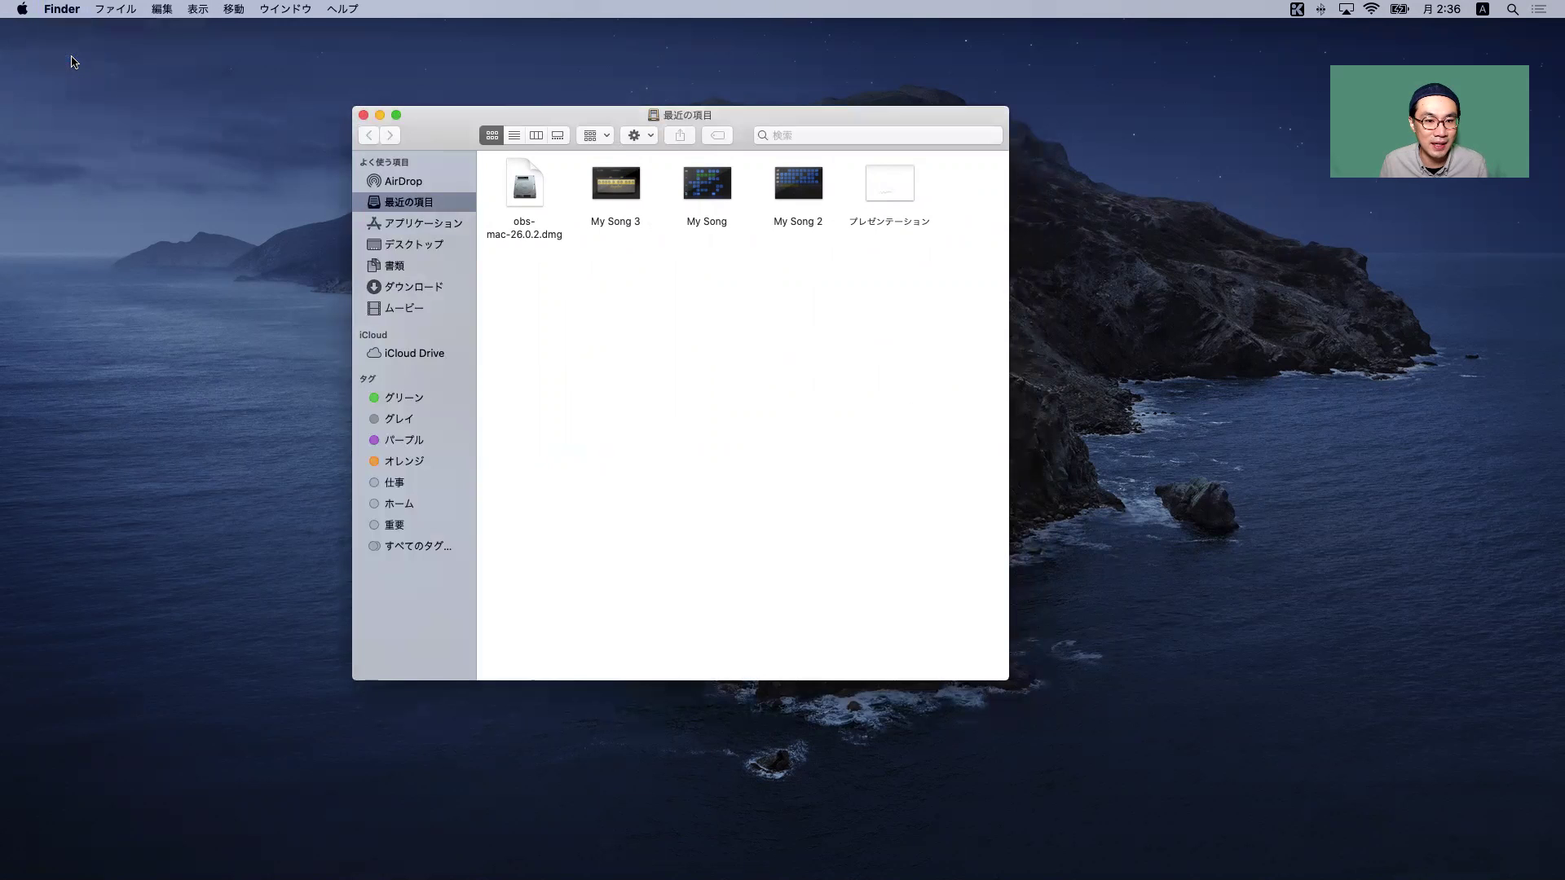
drag(214, 67, 340, 137)
click(140, 130)
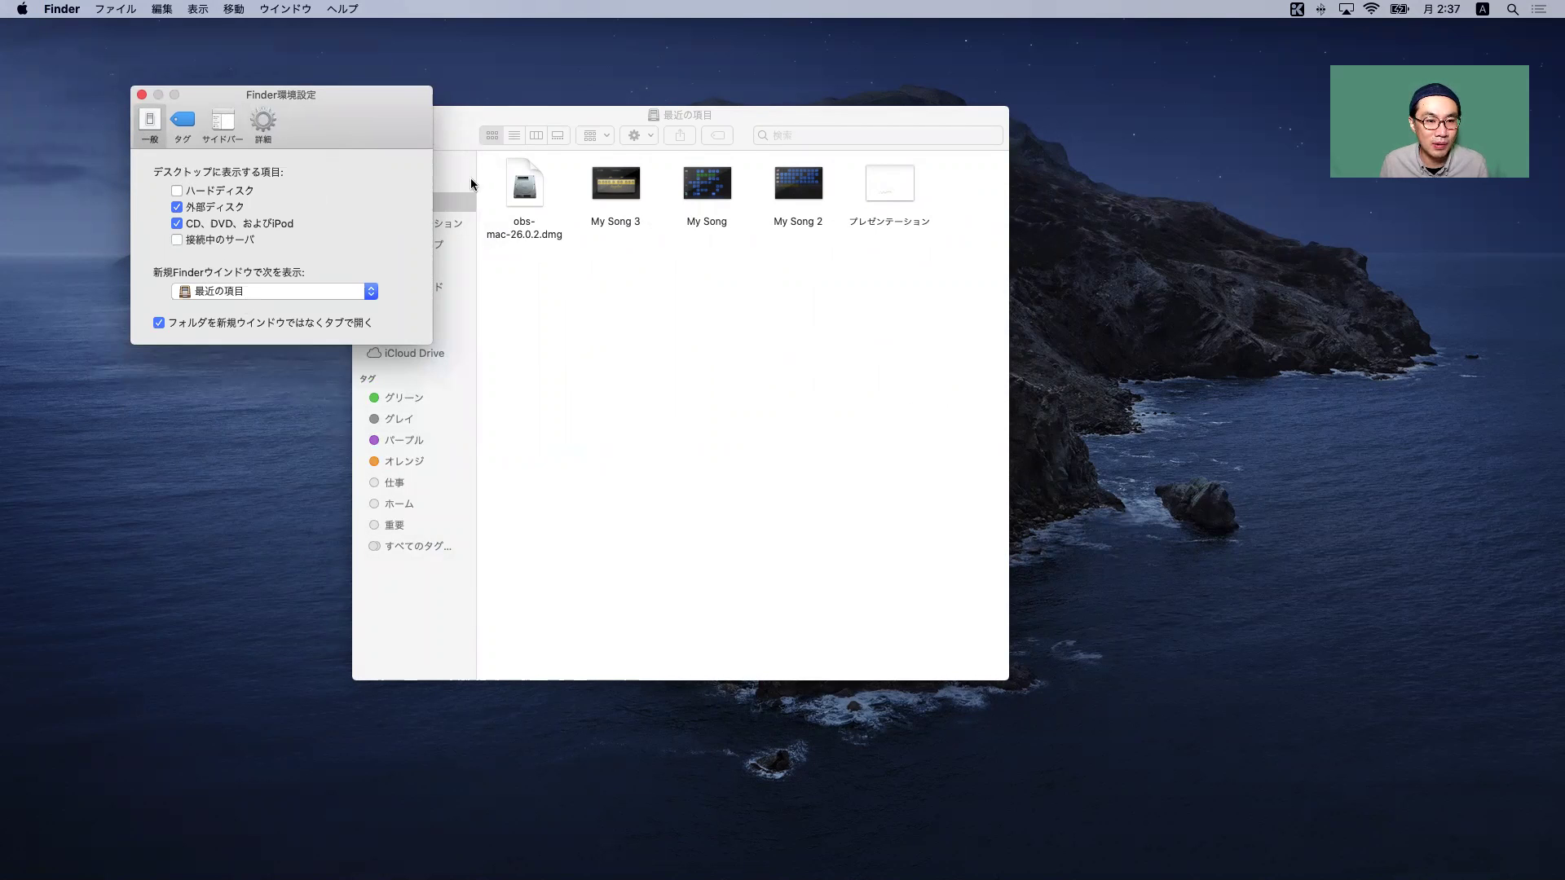
Step: Move the Finder window clear of the preferences and set new Finder windows to show デスクトップ
drag(446, 123, 575, 124)
click(256, 292)
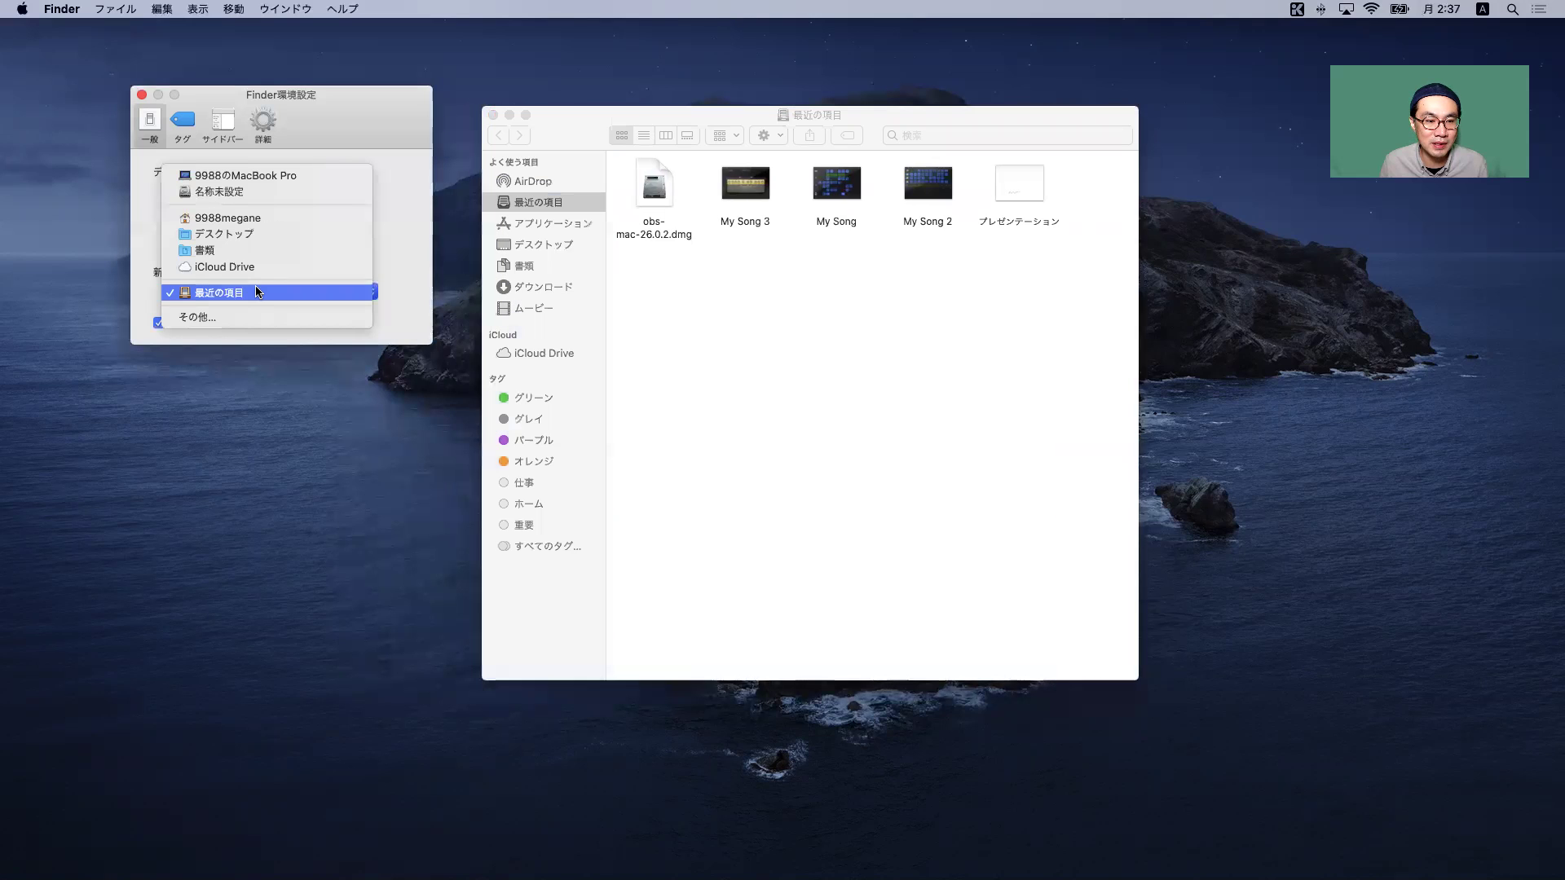
click(238, 235)
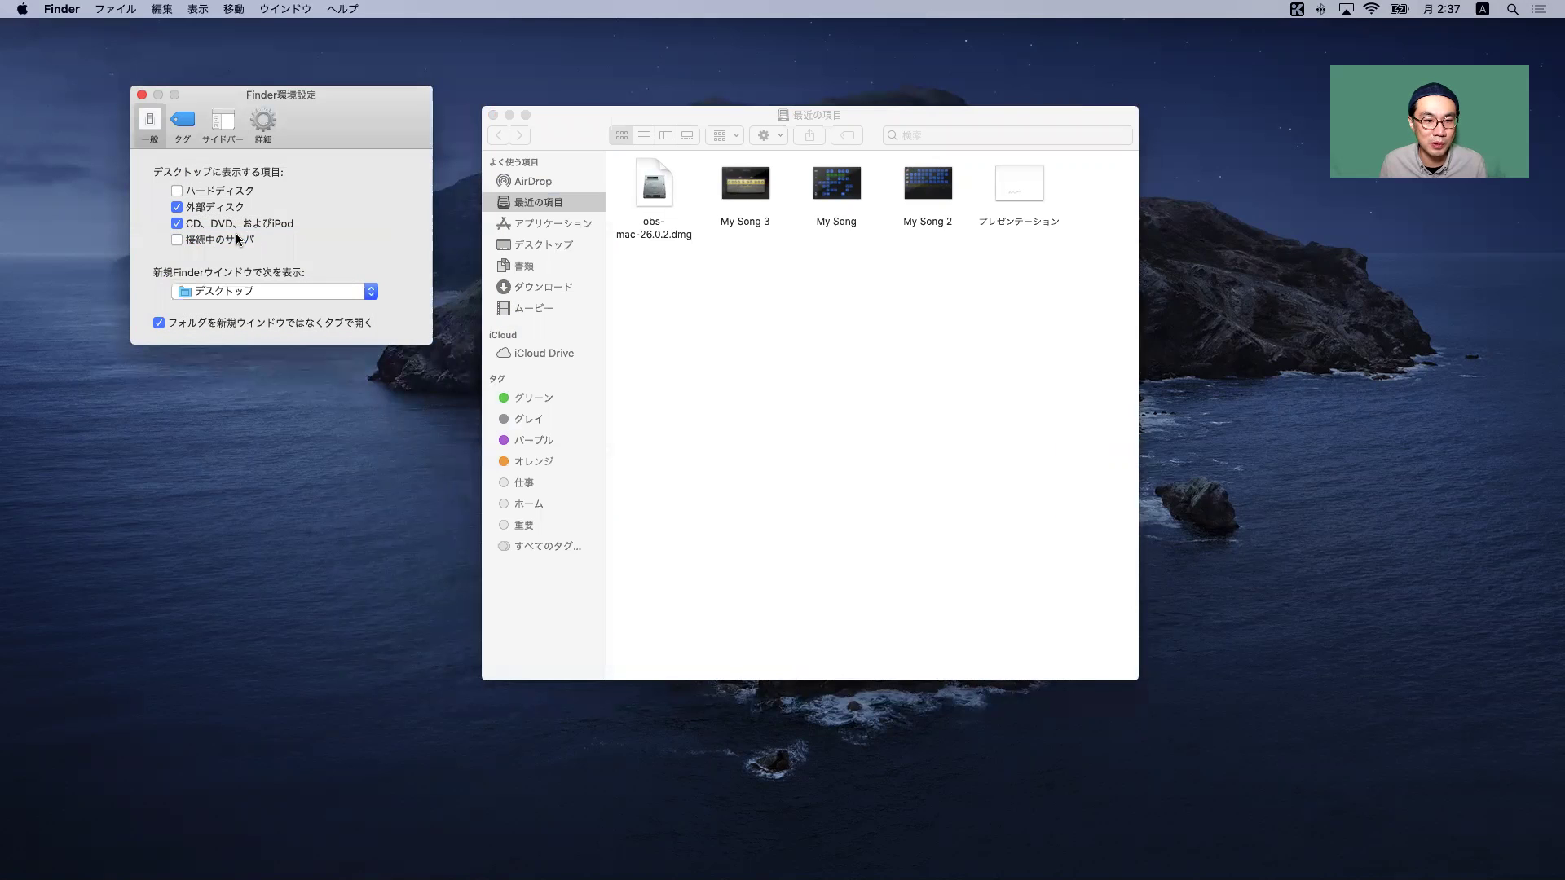
Step: Open a new Finder window to check its starting folder, and close it again
click(574, 119)
key(super+n)
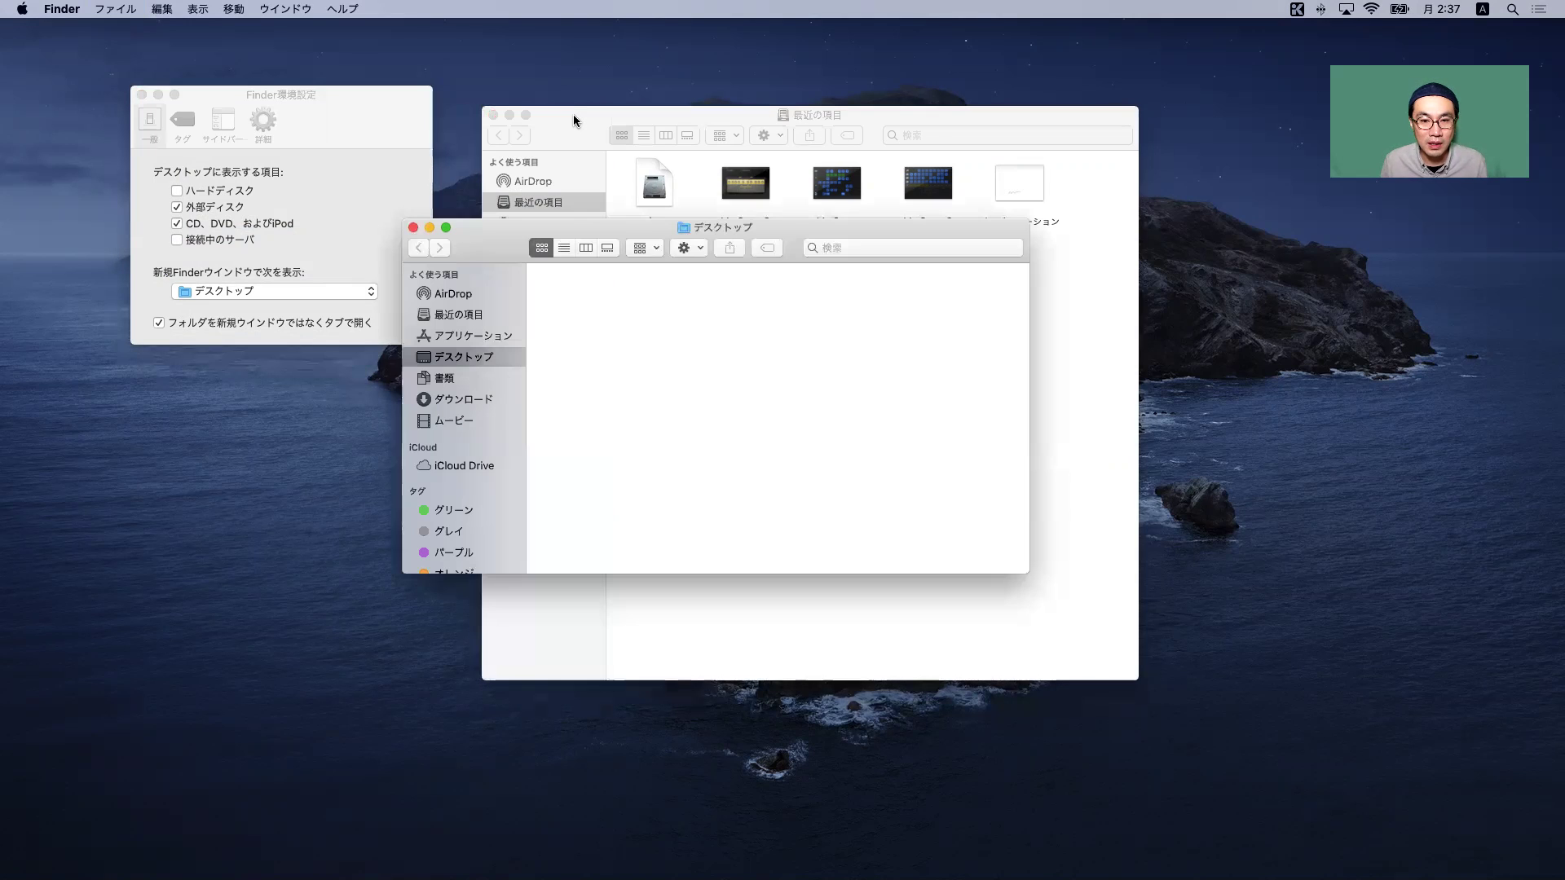
drag(501, 223, 512, 172)
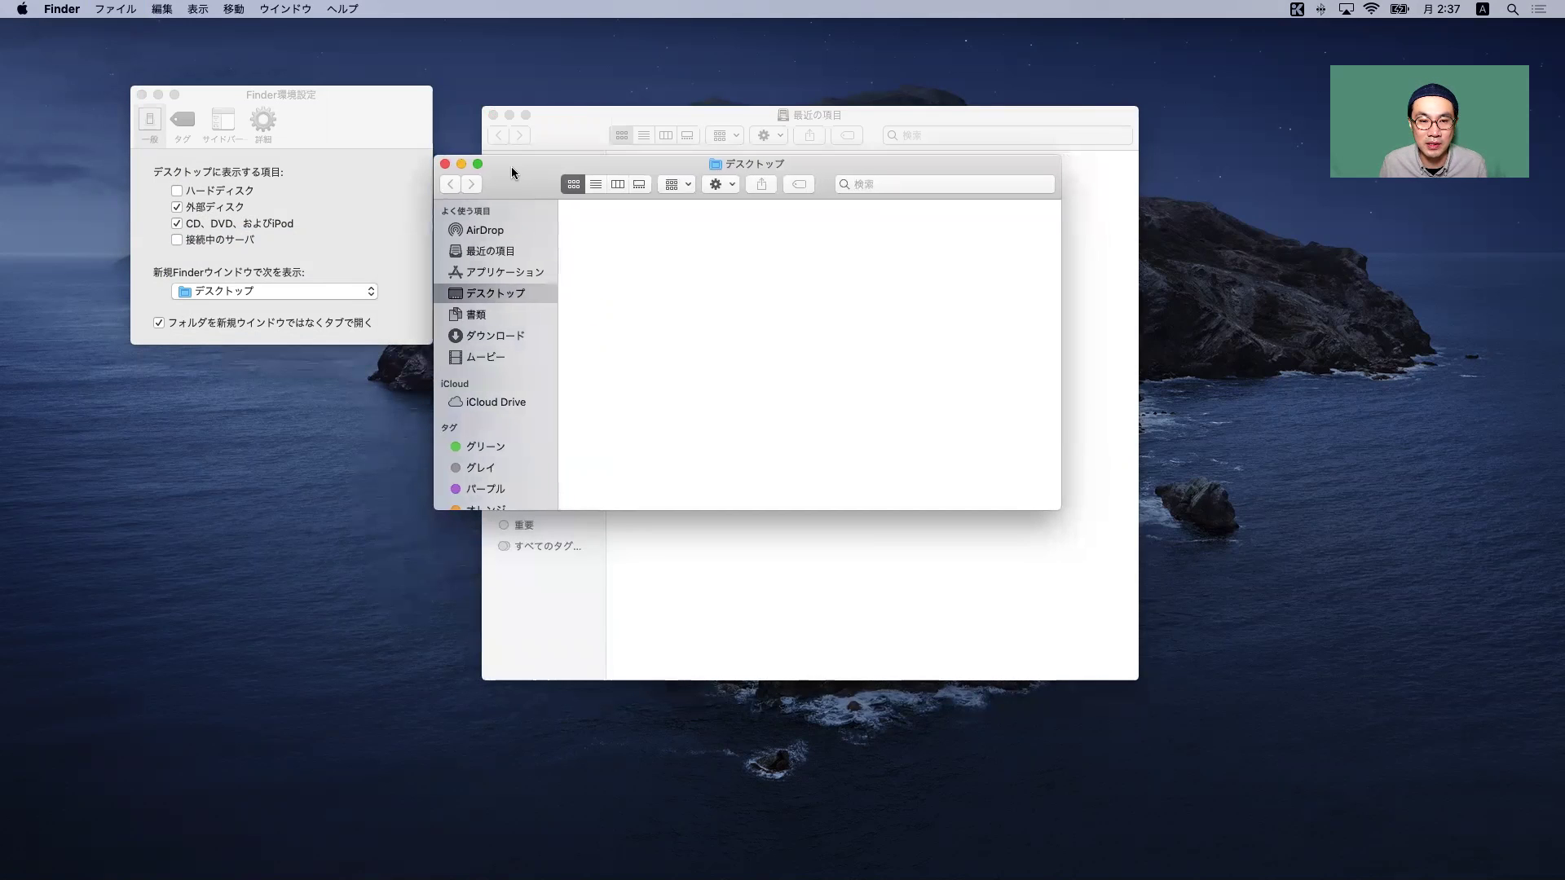
click(445, 163)
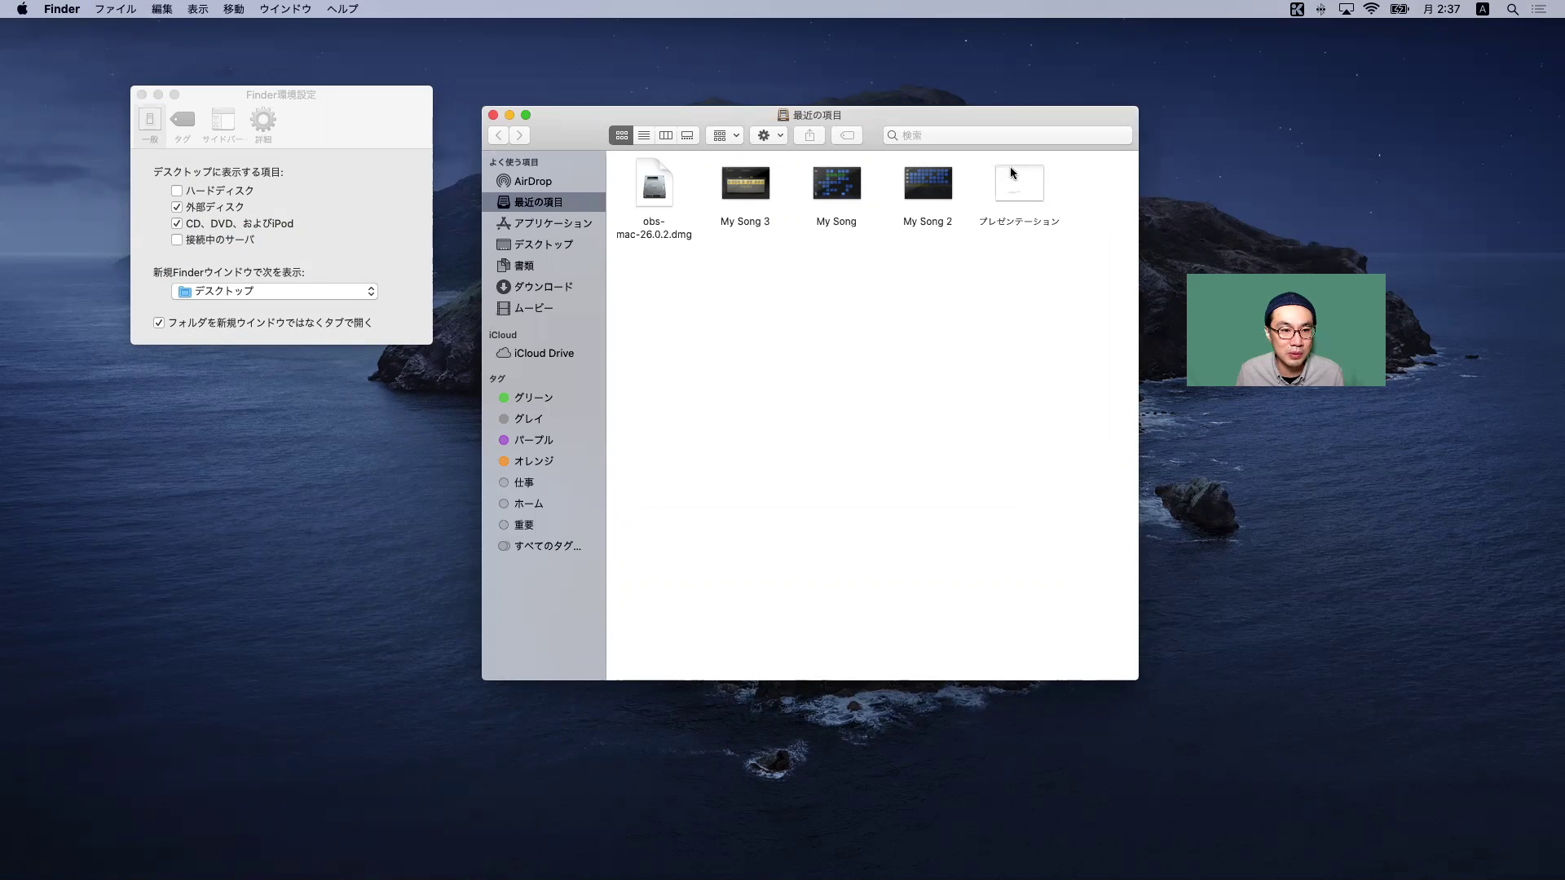
Step: Hide 外部ディスク and CD、DVD、およびiPod from the desktop, and try ハードディスク on before turning it off
click(176, 207)
click(176, 223)
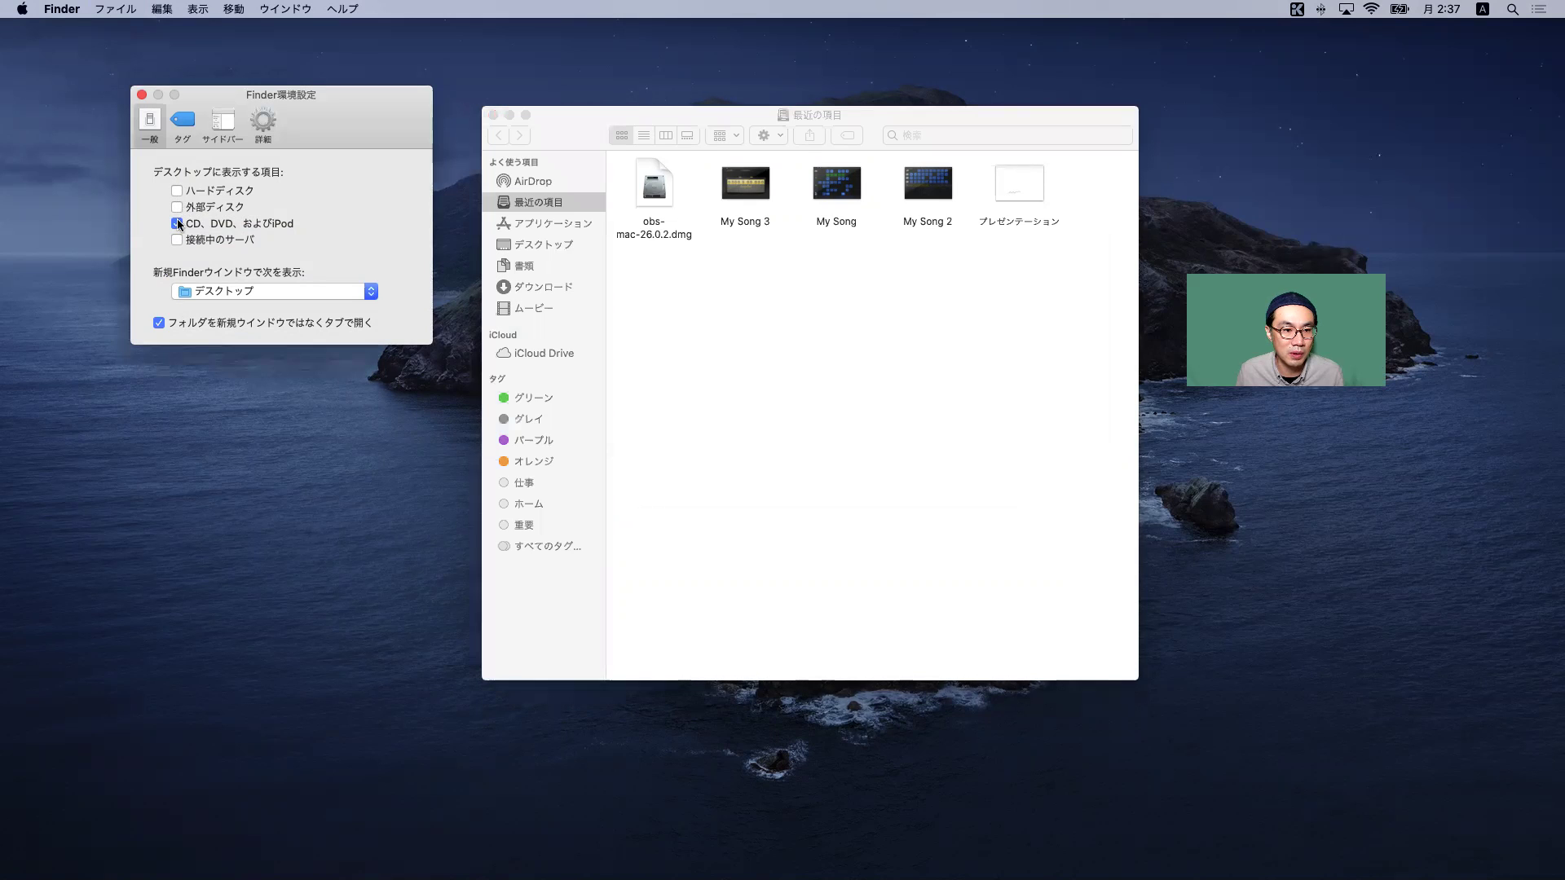
click(176, 191)
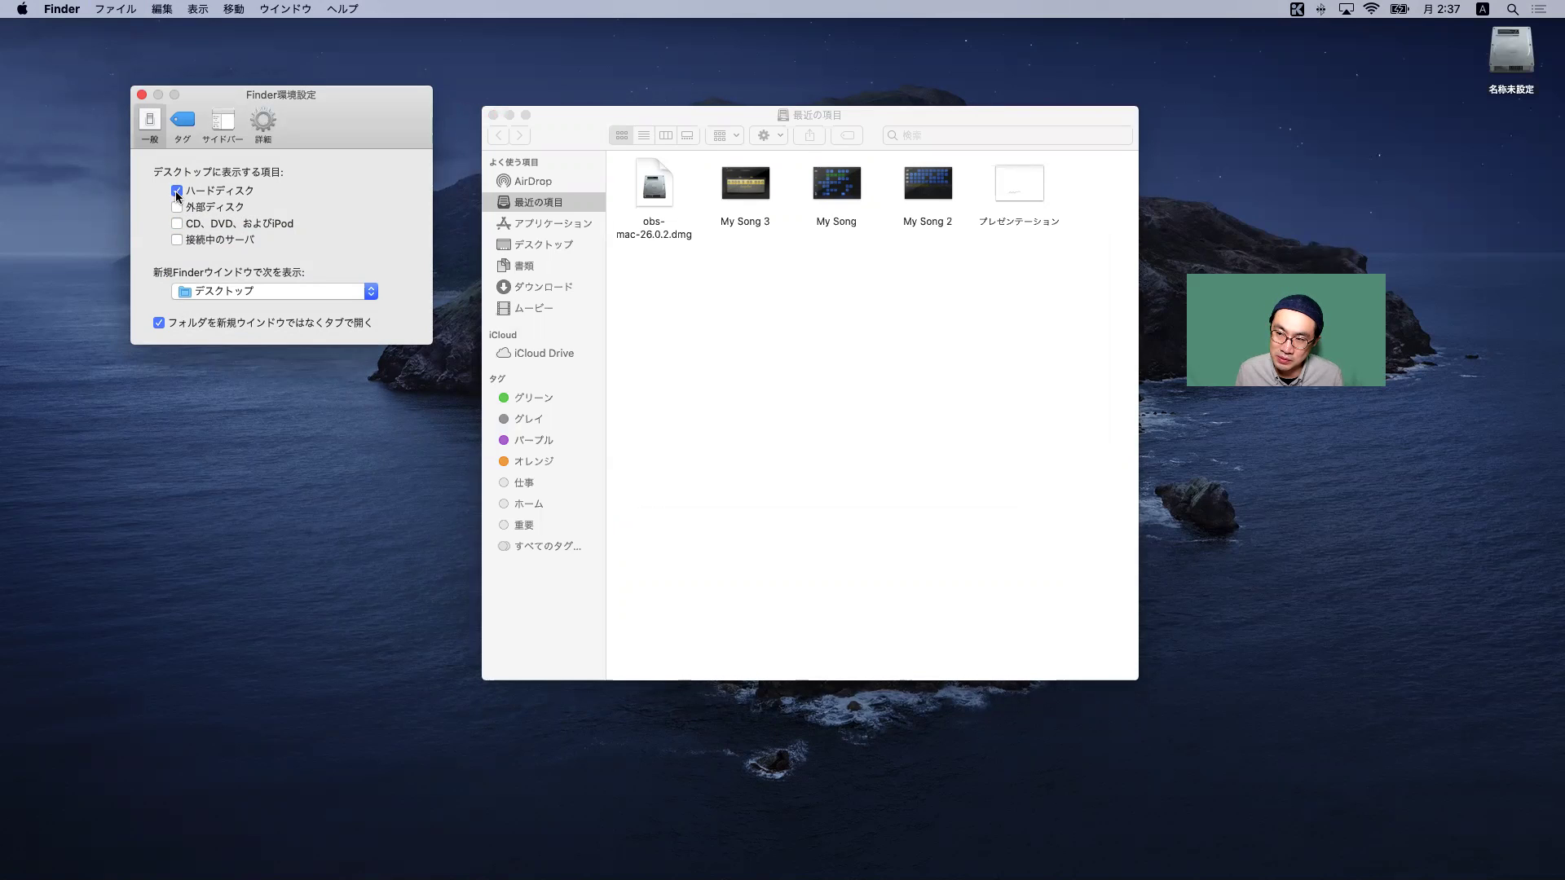
click(177, 194)
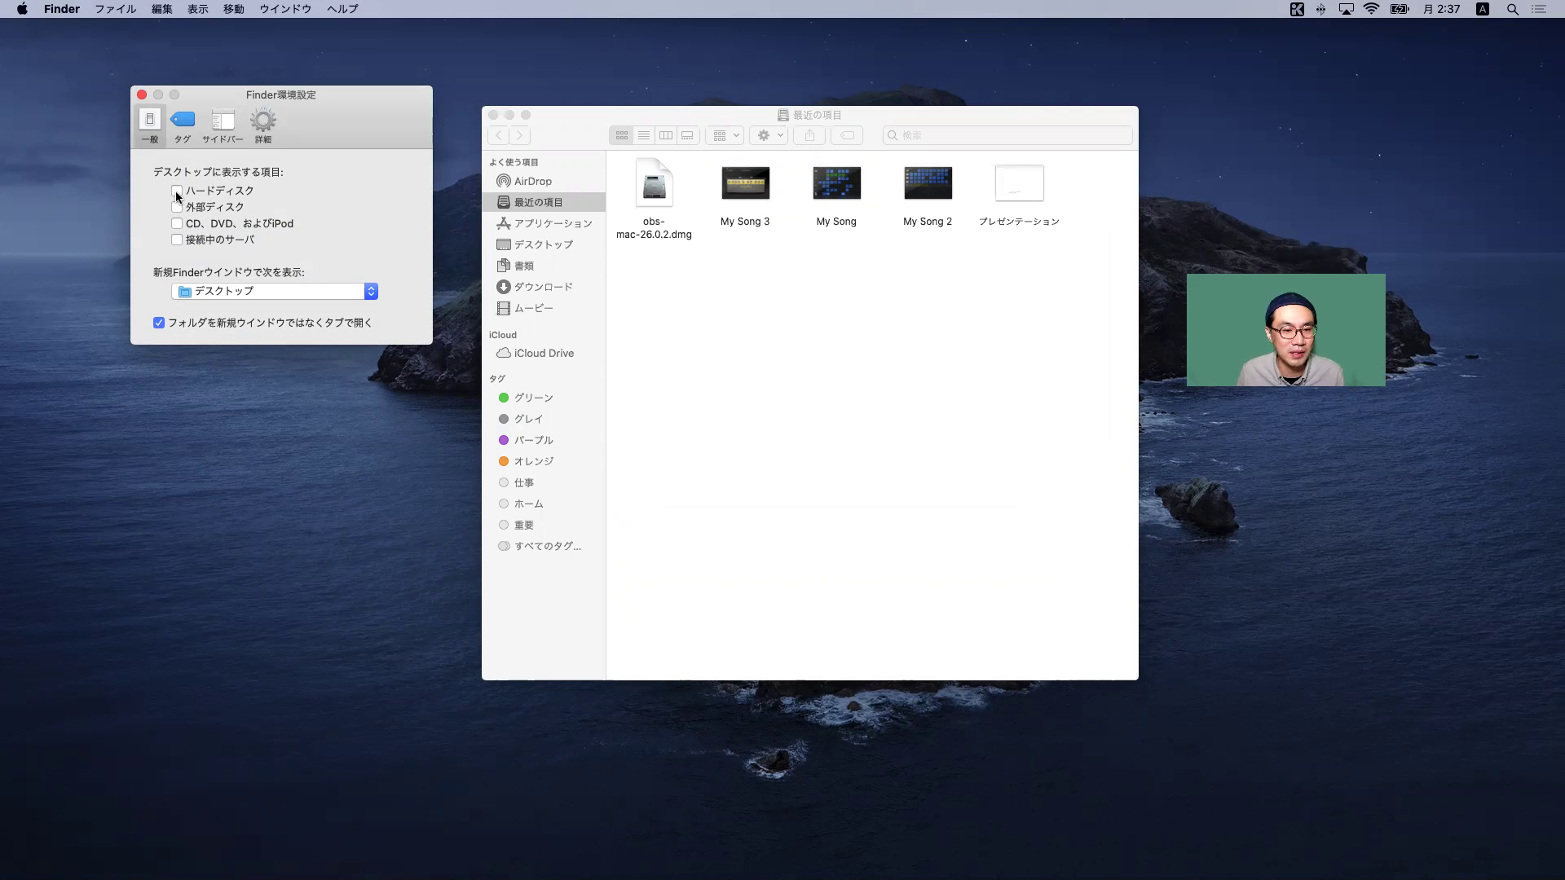
Step: Look over the tag settings and remove 最近の項目, AirDrop, ムービー and iCloud Drive from the Finder sidebar
click(184, 121)
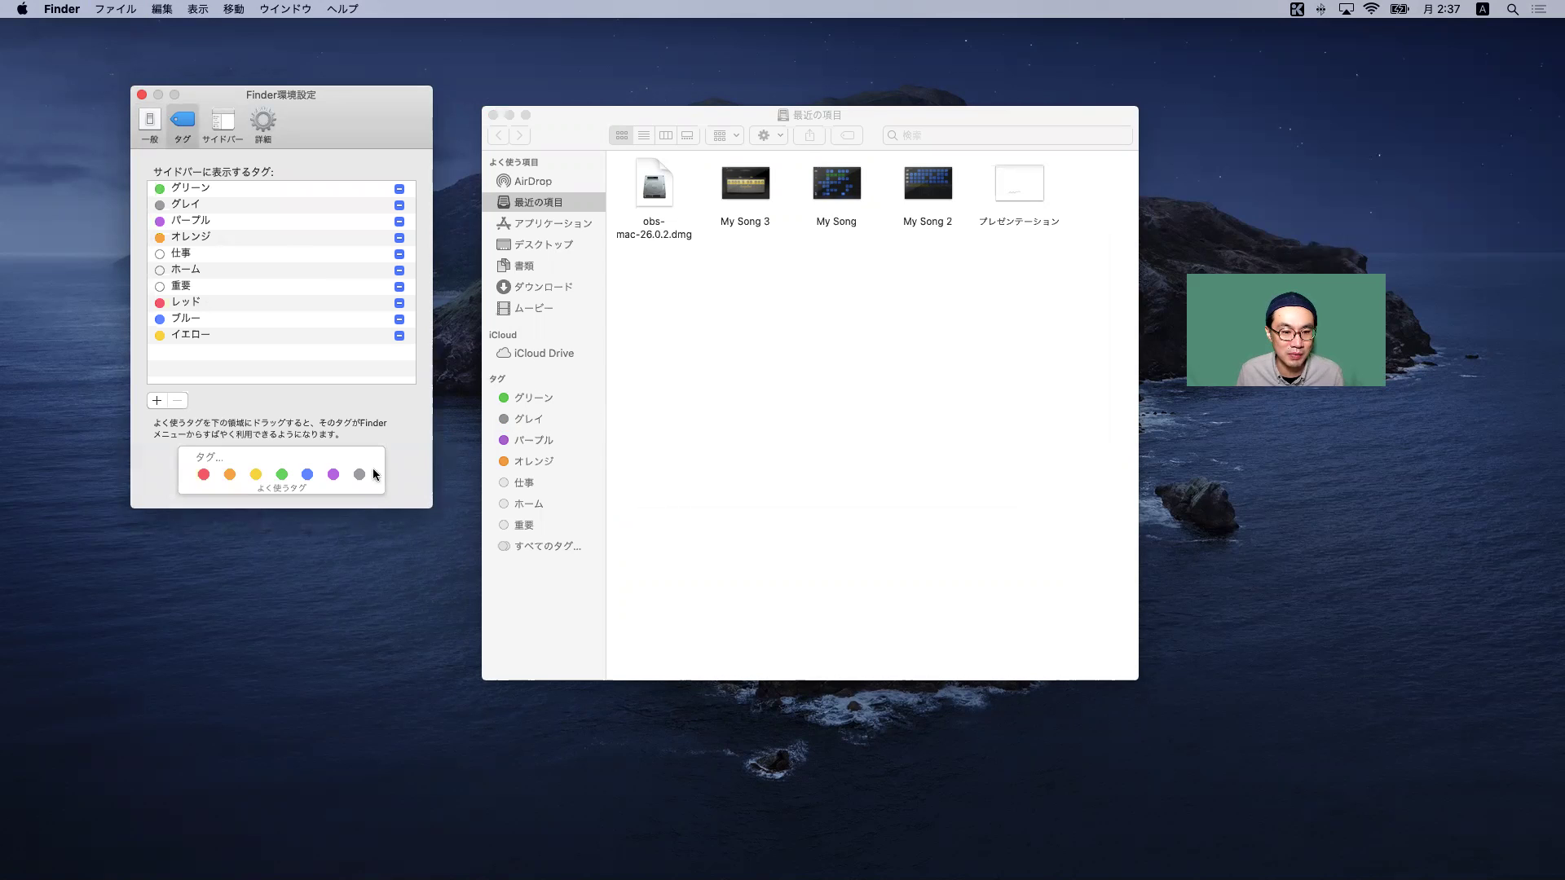
click(225, 124)
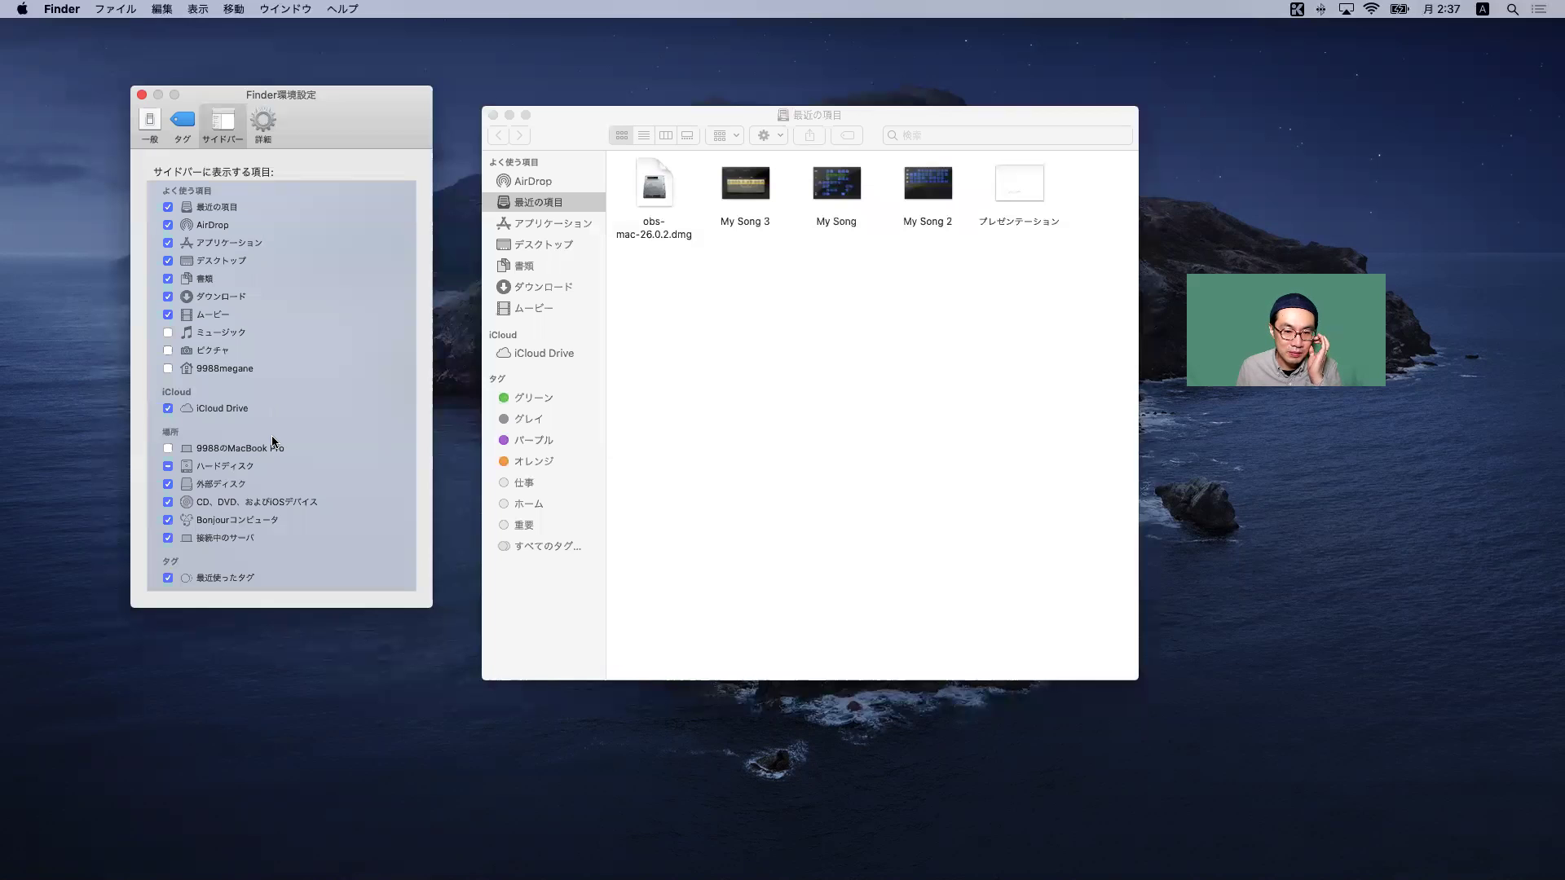
mouse_move(540, 160)
drag(545, 136, 533, 124)
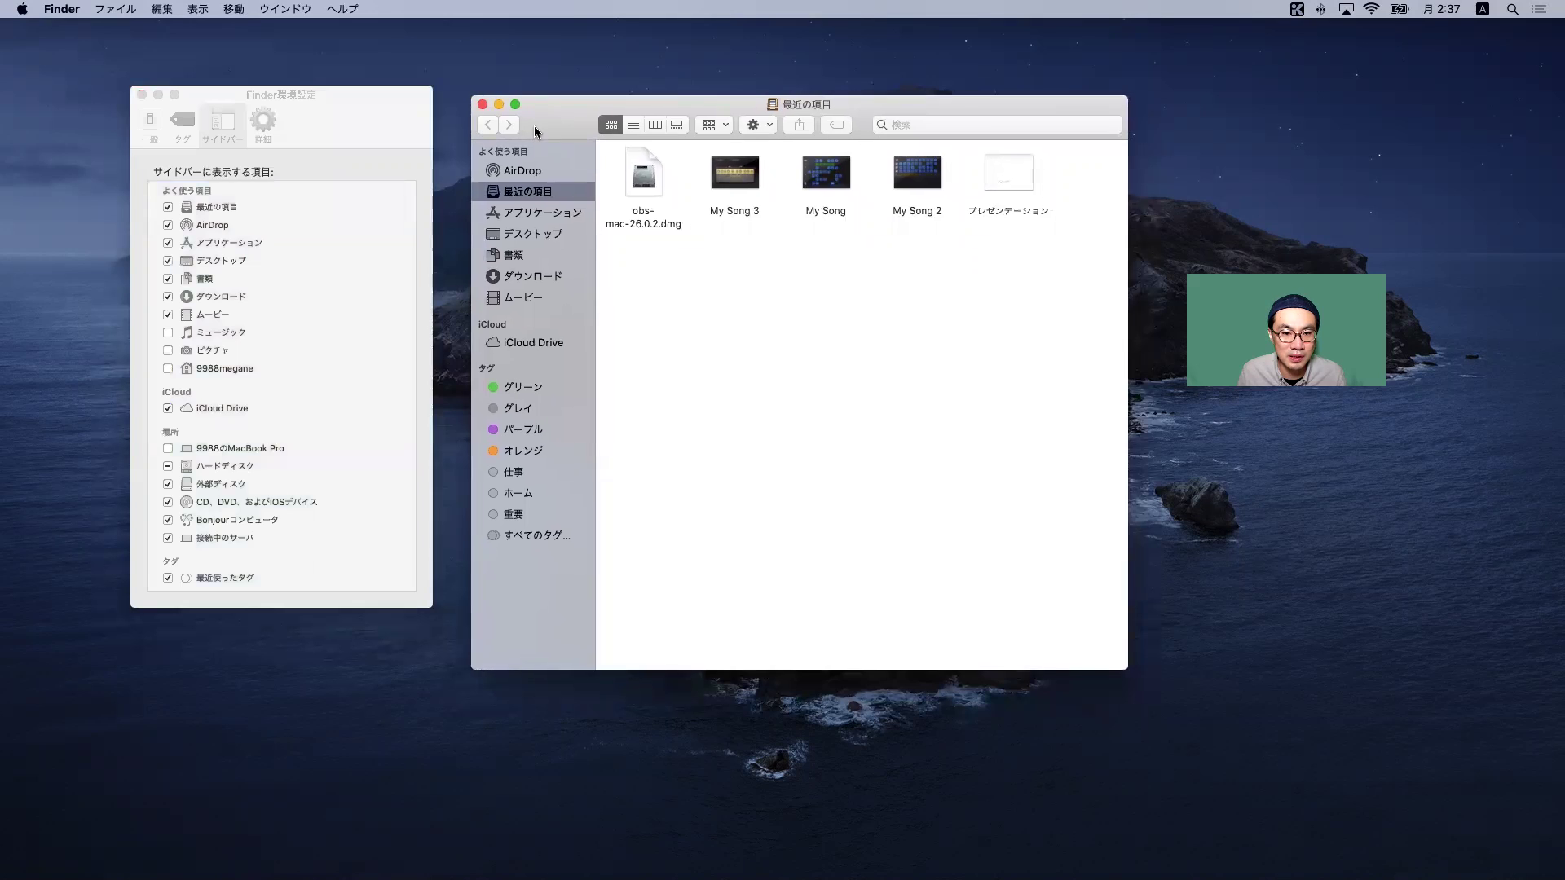
click(168, 208)
click(168, 226)
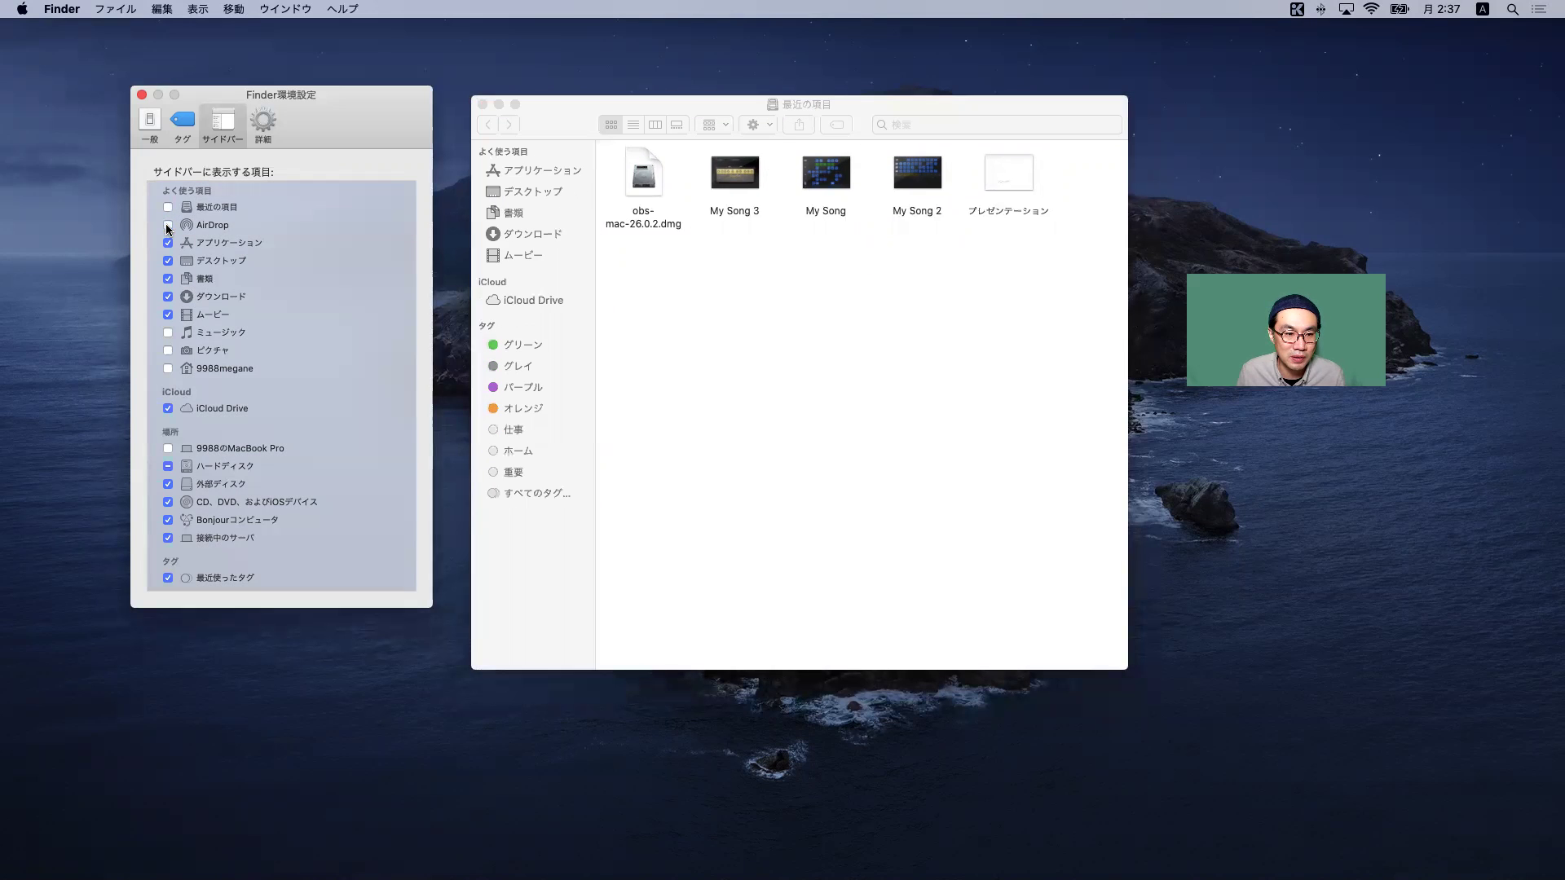
click(167, 317)
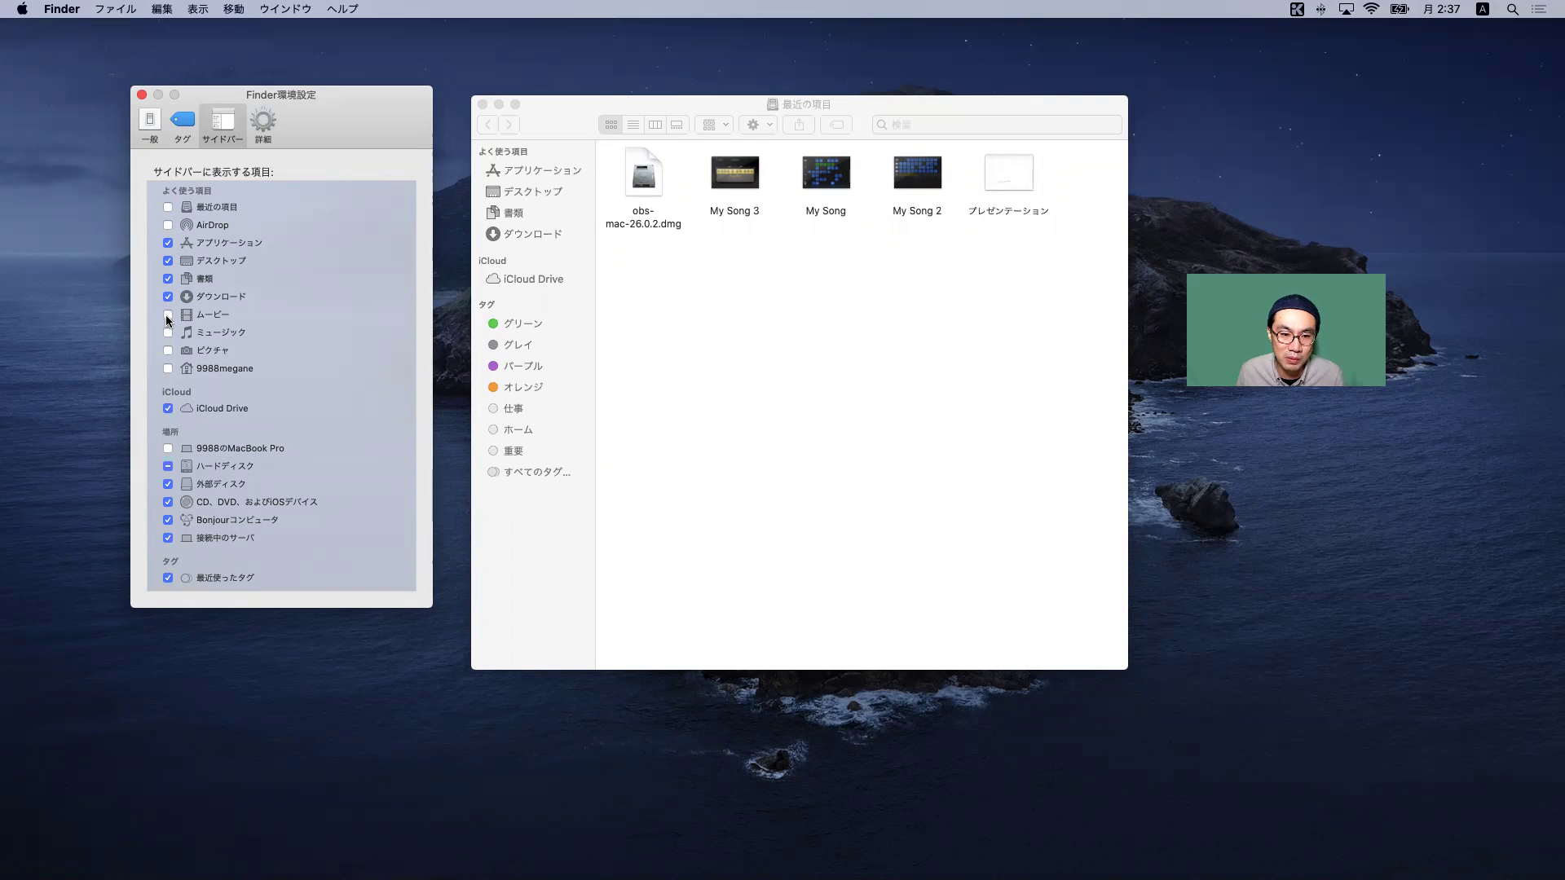
click(167, 408)
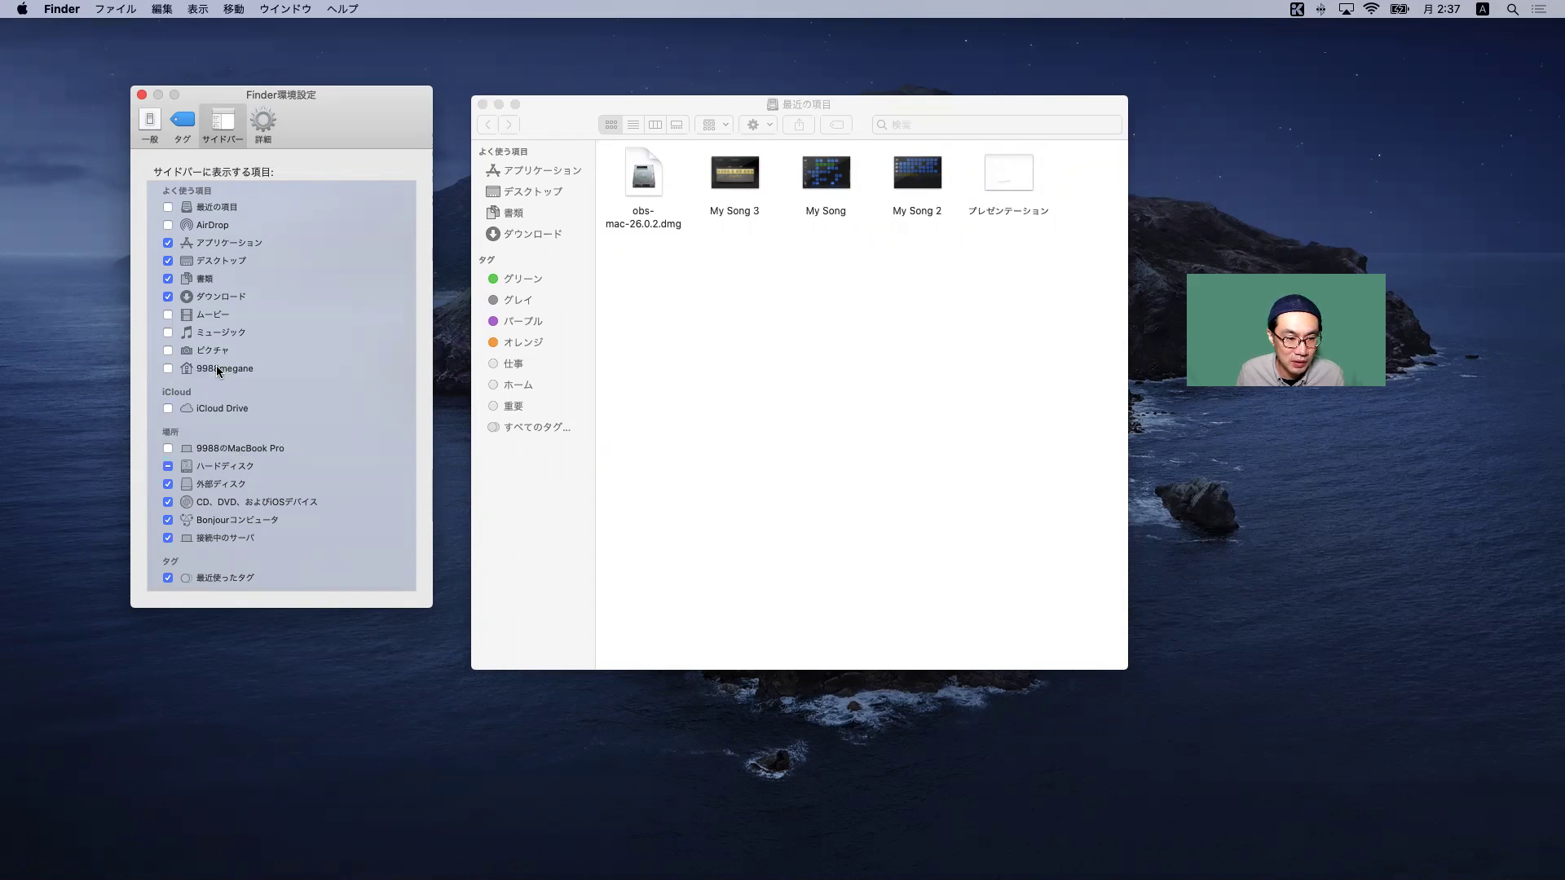
Step: Add the home folder to the sidebar favourites and display its contents in the Finder window
click(169, 369)
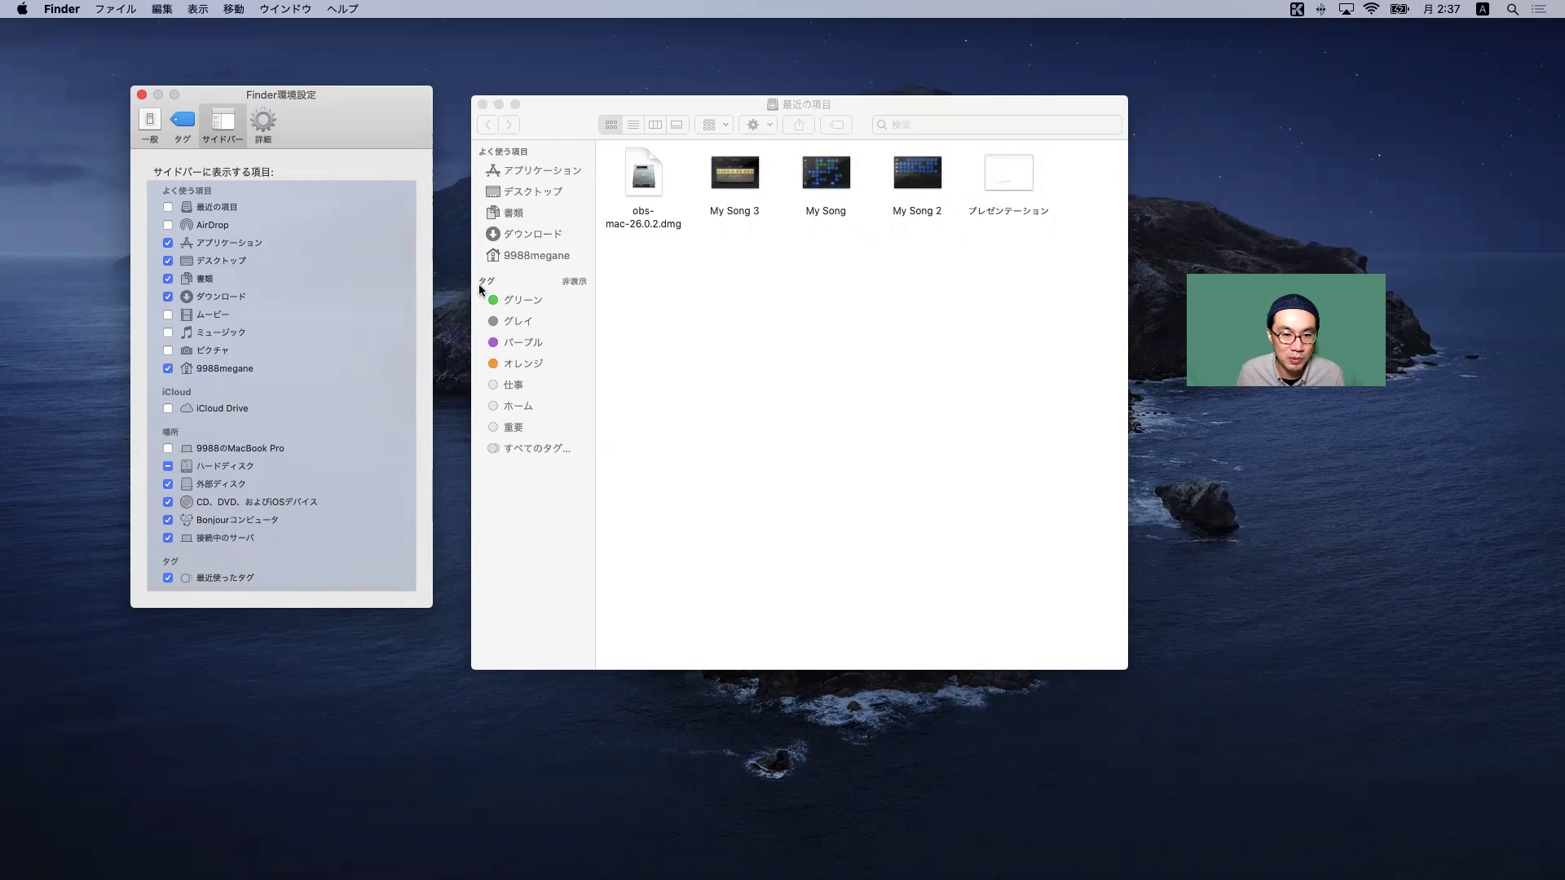
click(496, 243)
click(507, 258)
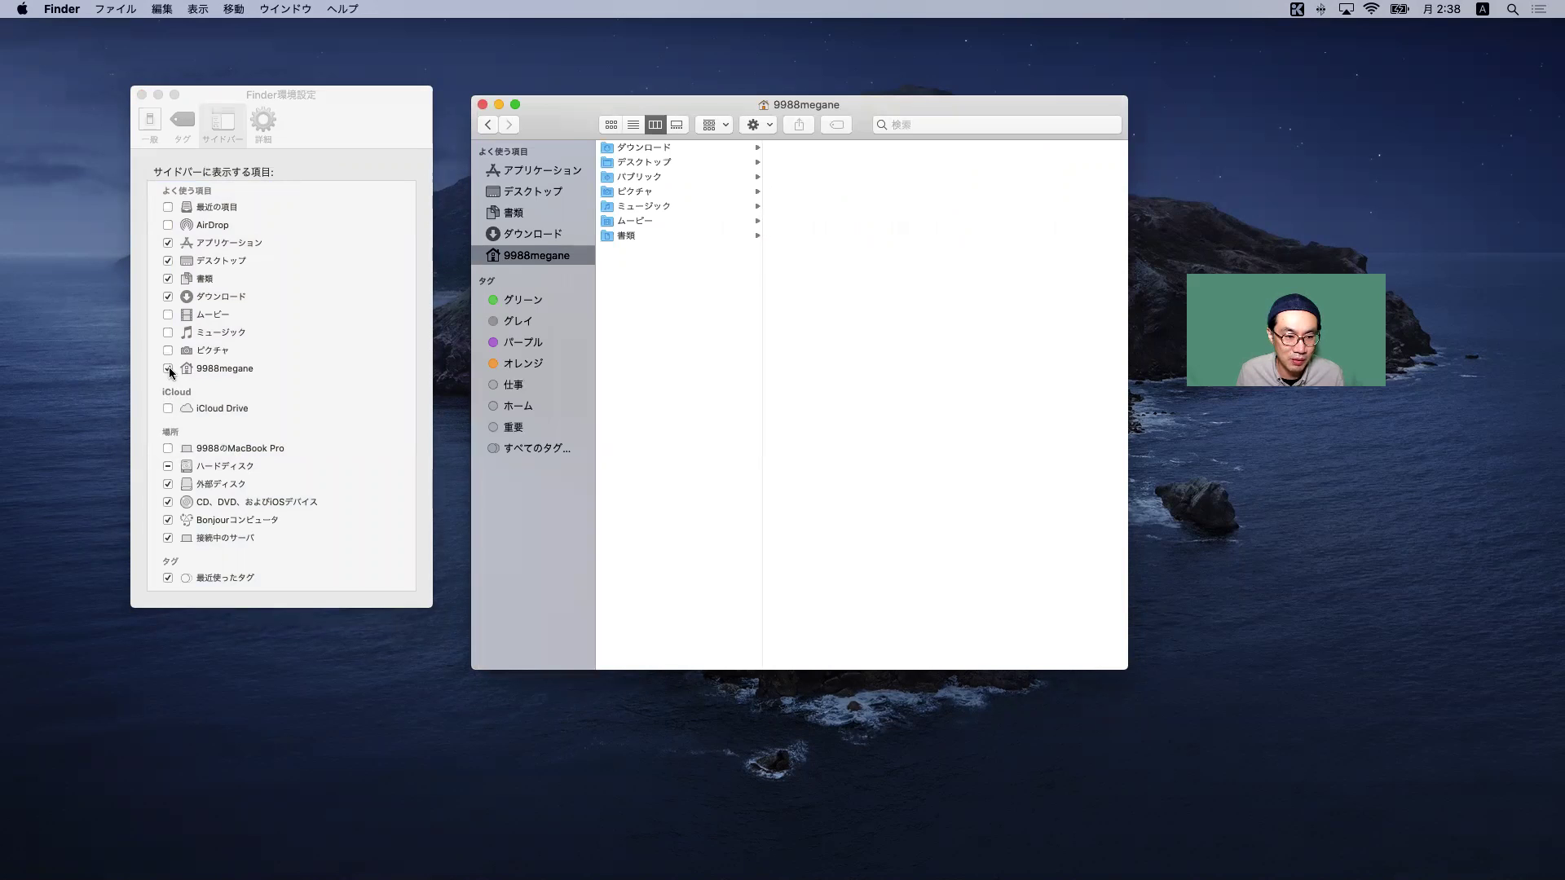
Step: Show the MacBook Pro under 場所 in the sidebar and display its contents
click(168, 448)
click(200, 449)
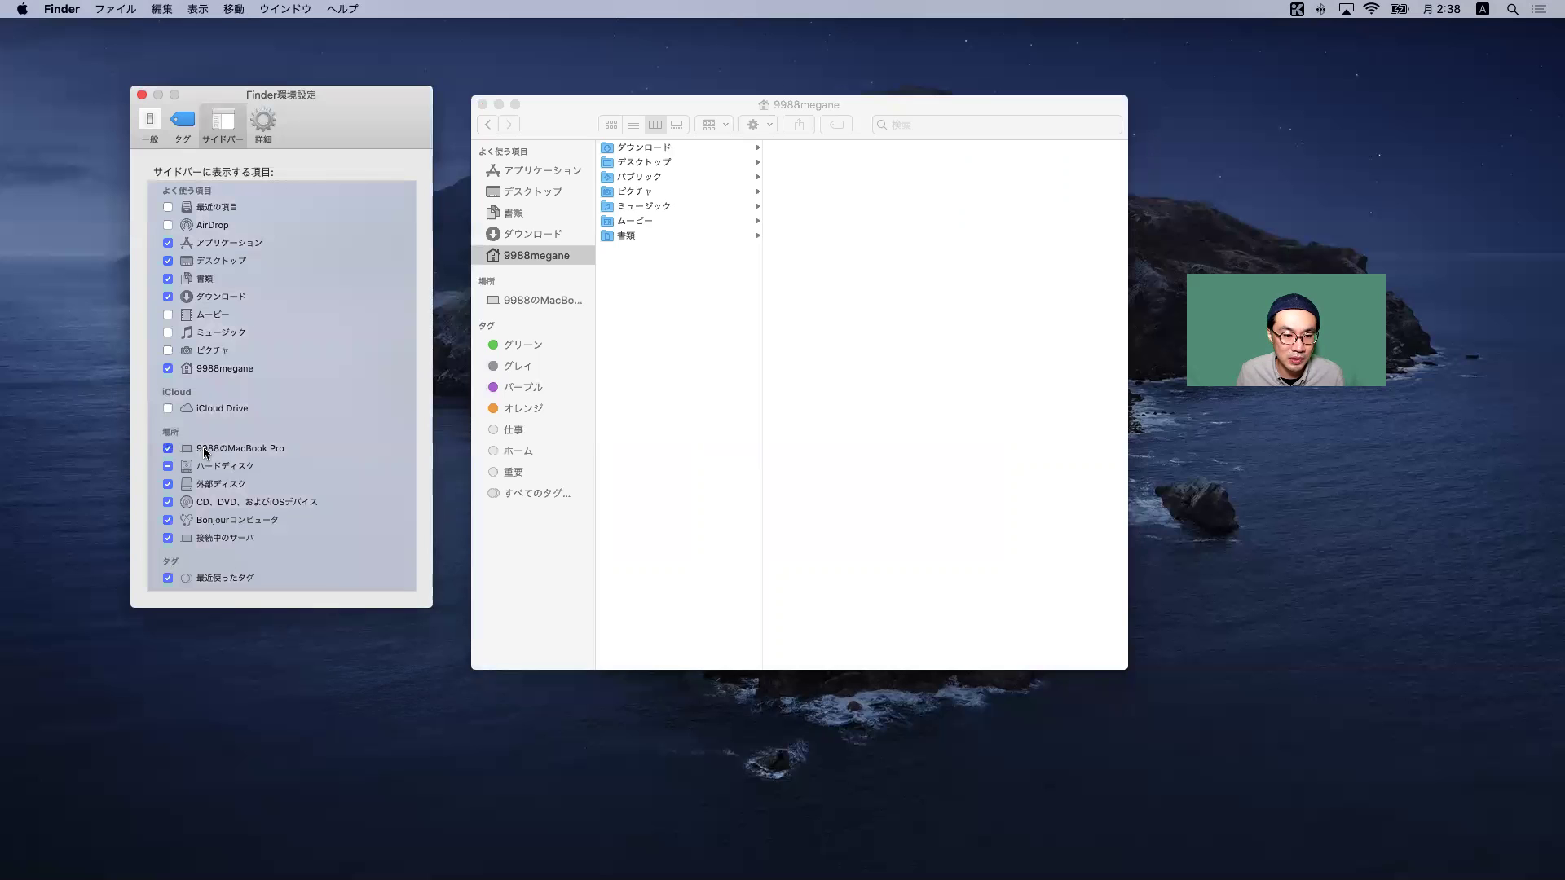
click(170, 449)
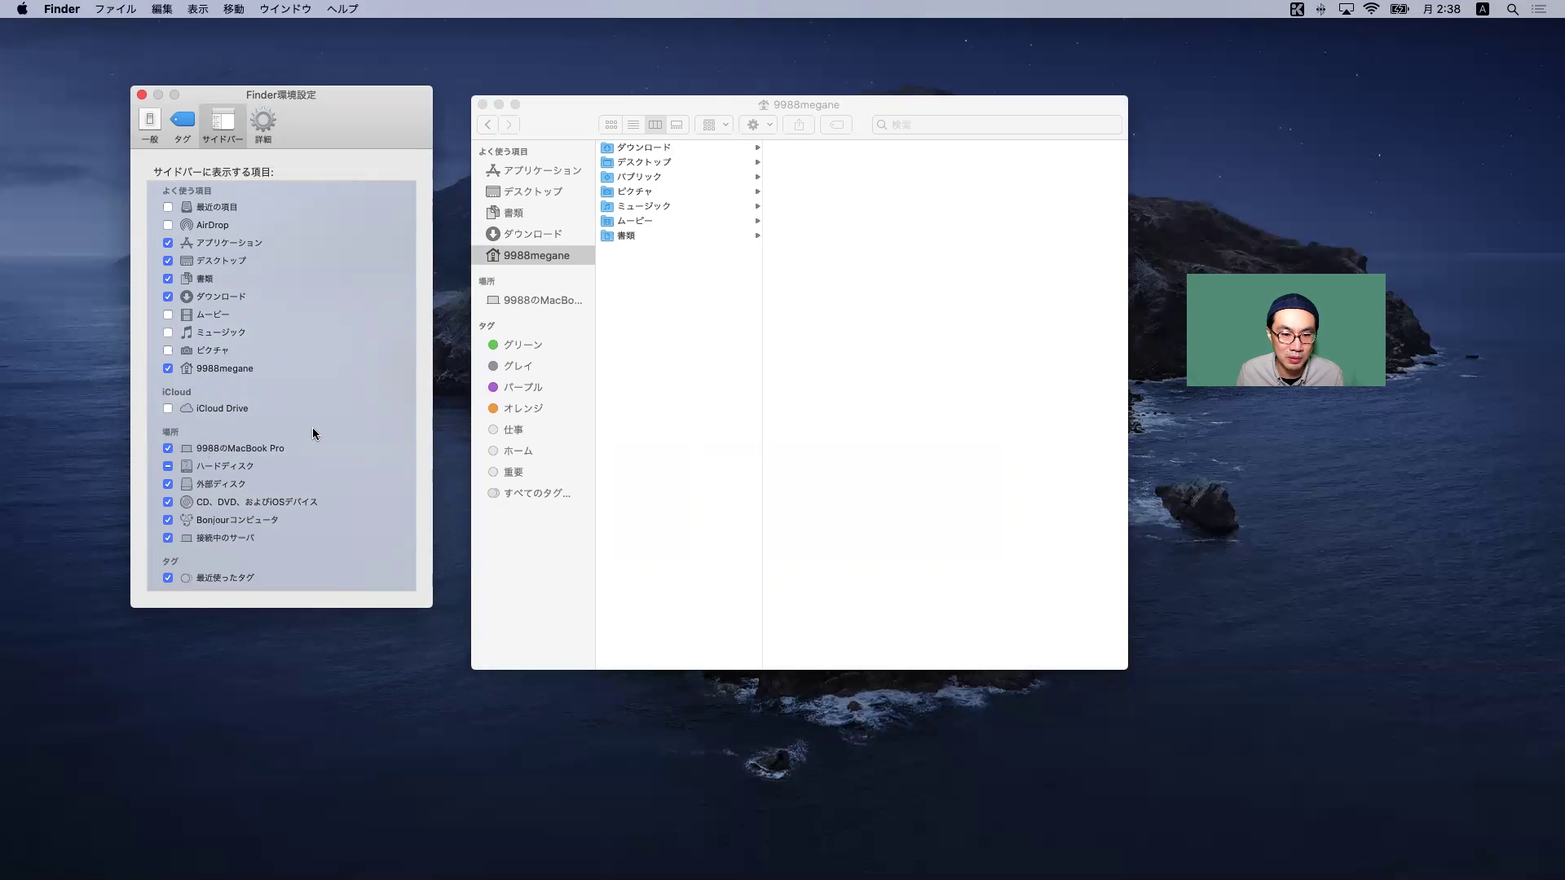
click(537, 302)
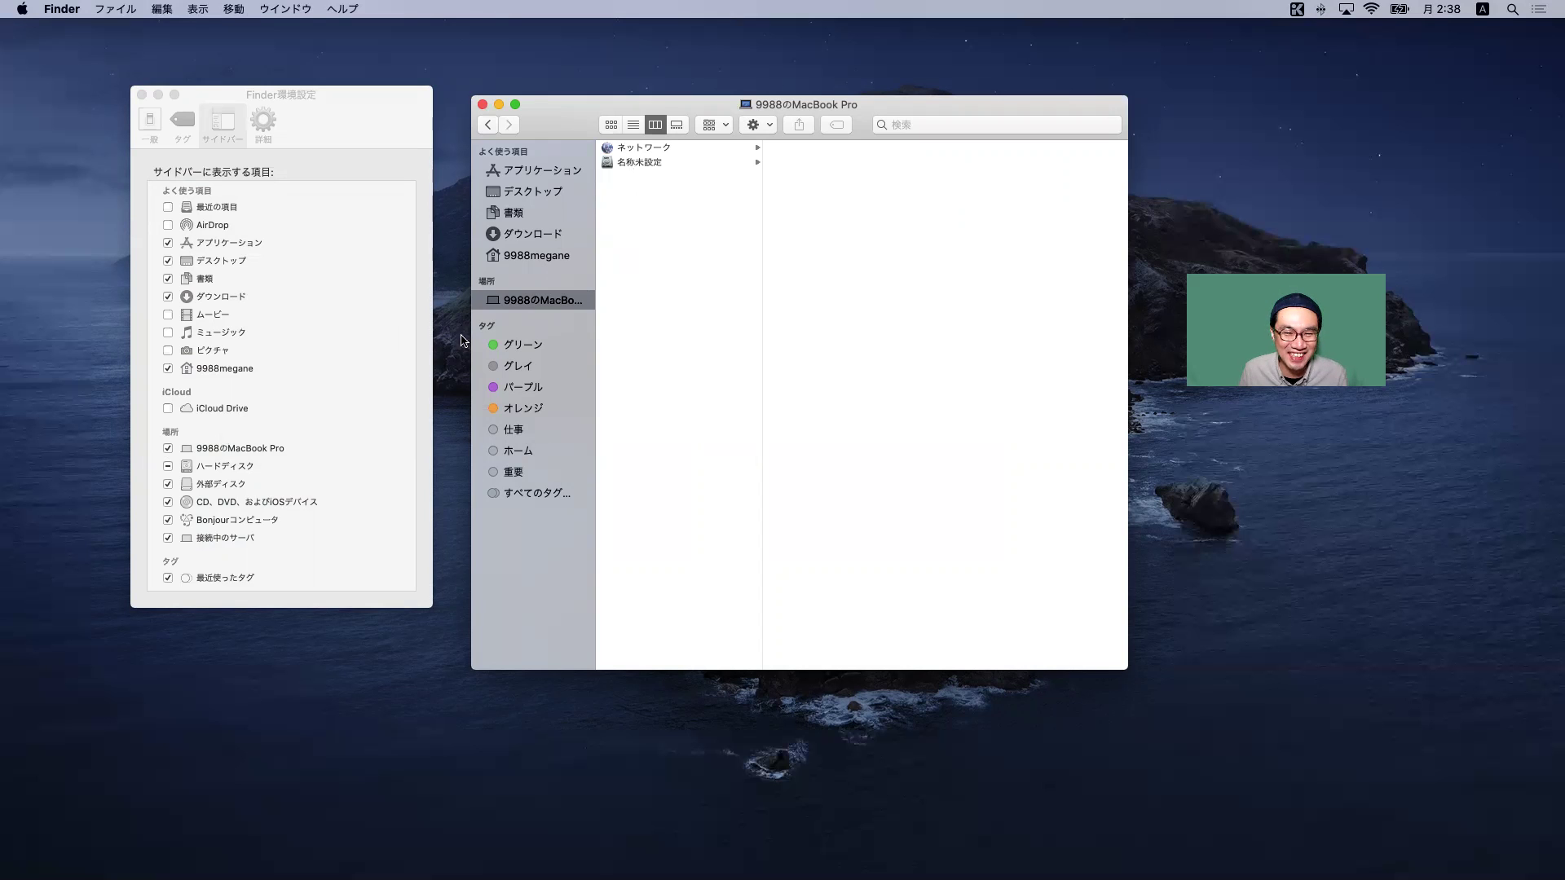
Step: Hide 最近使ったタグ from the Finder sidebar
click(167, 578)
click(164, 577)
click(164, 576)
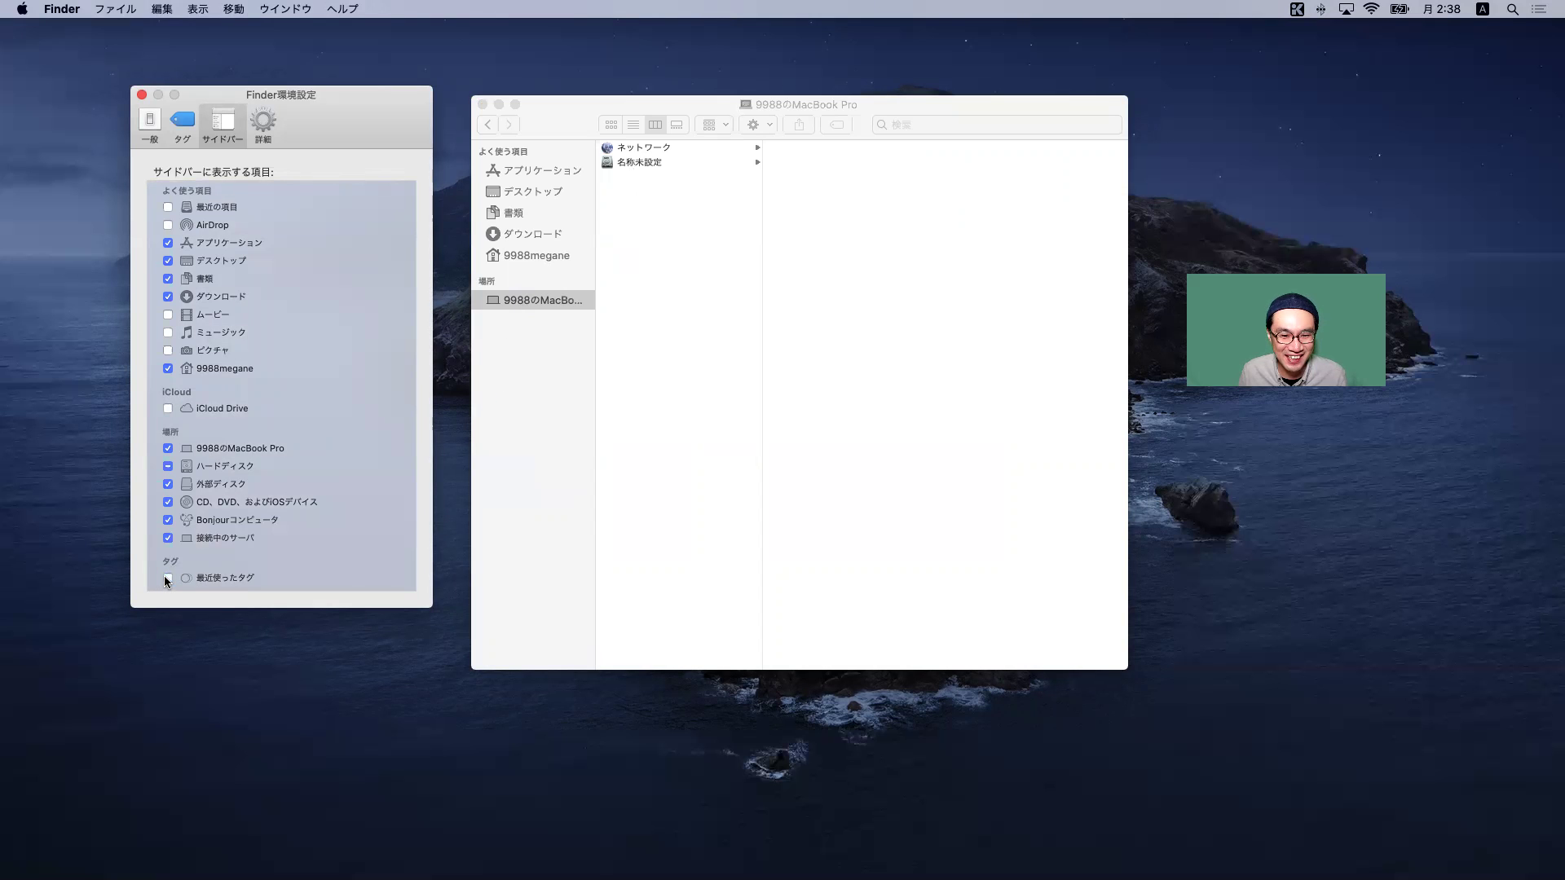
Step: Browse the デスクトップ, 書類 and ダウンロード folders from the cleaned-up sidebar
click(572, 114)
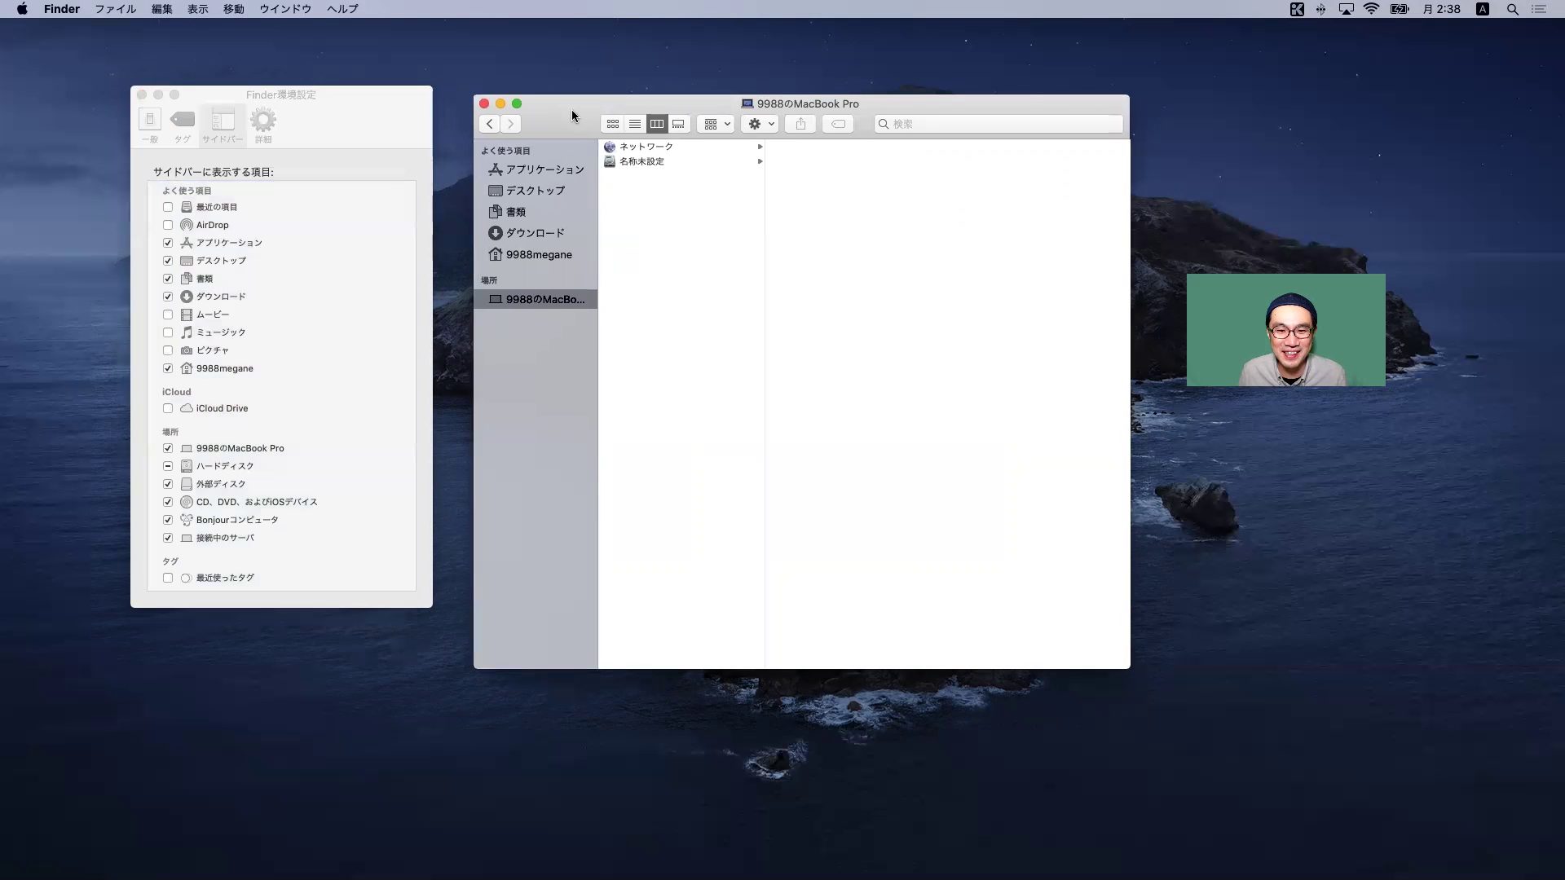
click(538, 191)
click(526, 212)
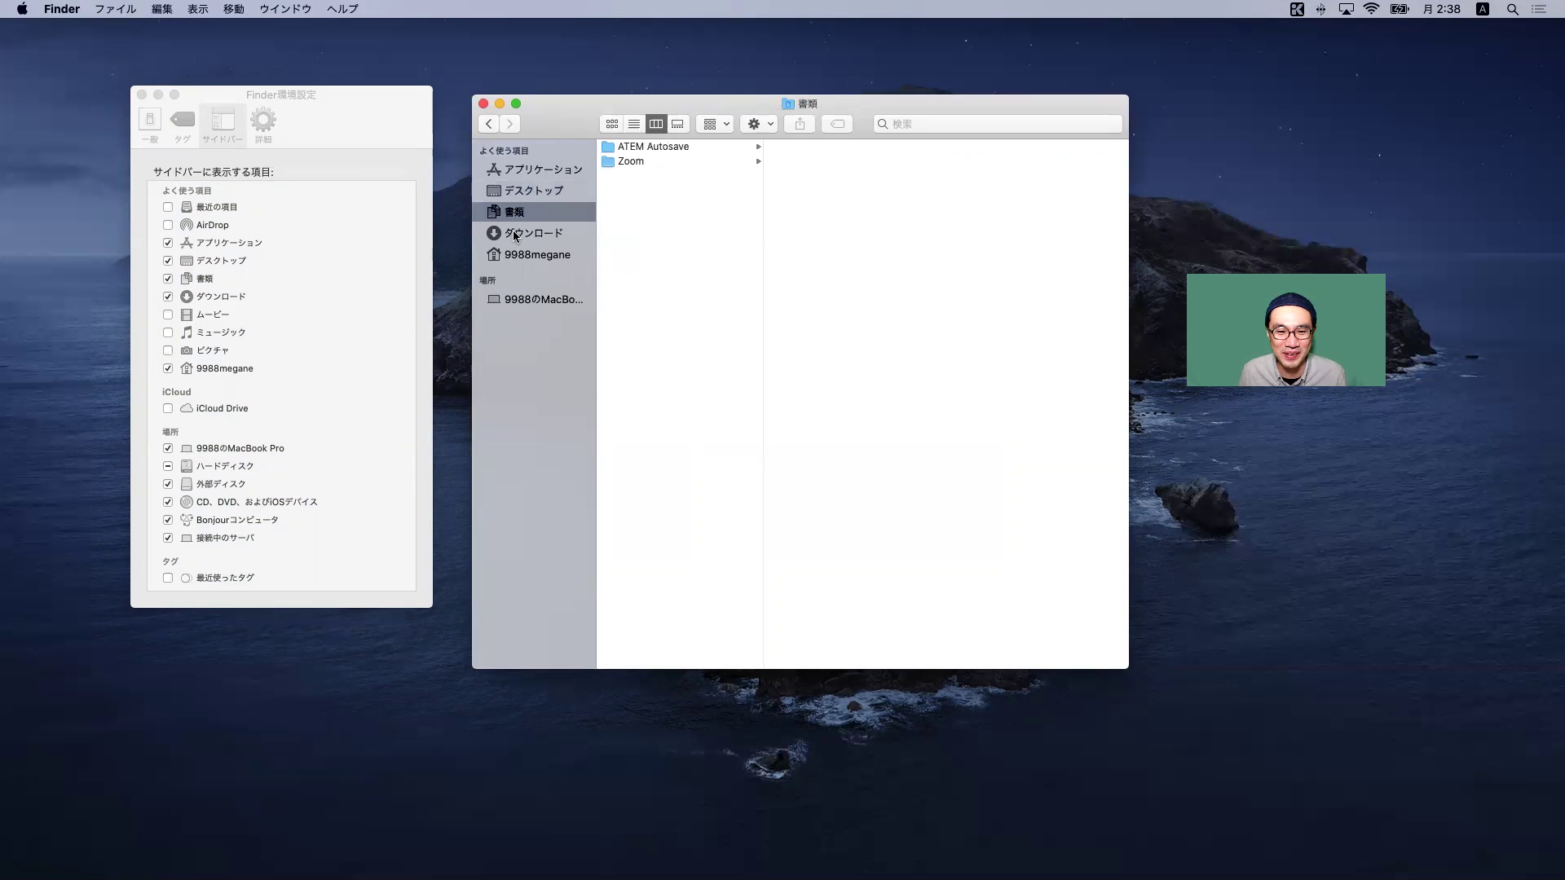
click(516, 234)
Step: Open a new Finder window with an extra tab to check the starting folder, and close both
key(super+n)
drag(580, 119, 551, 117)
key(super+t)
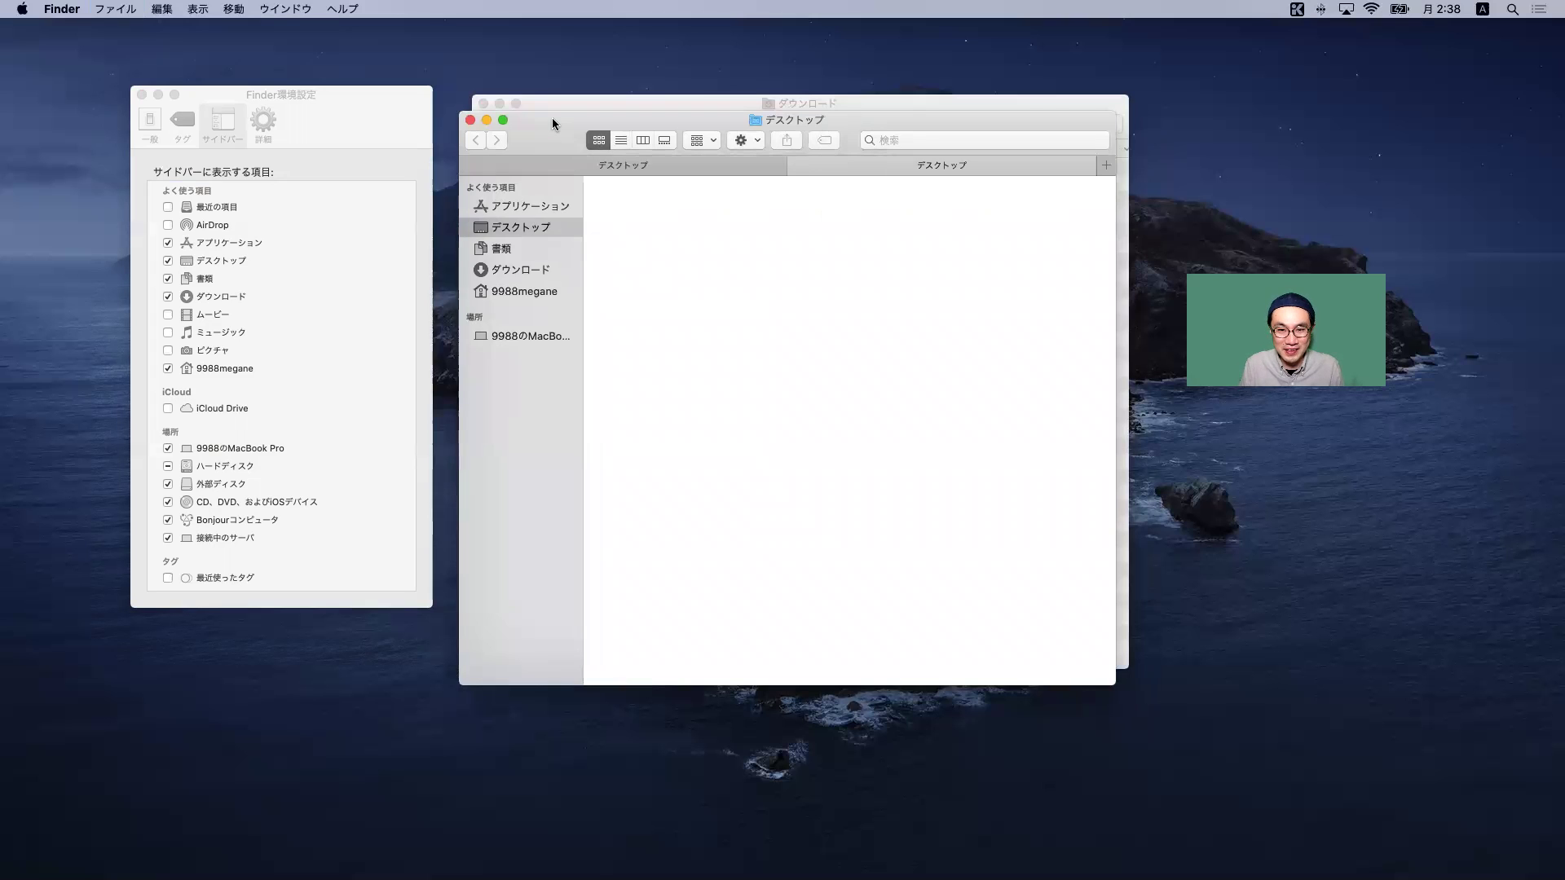
key(super+w)
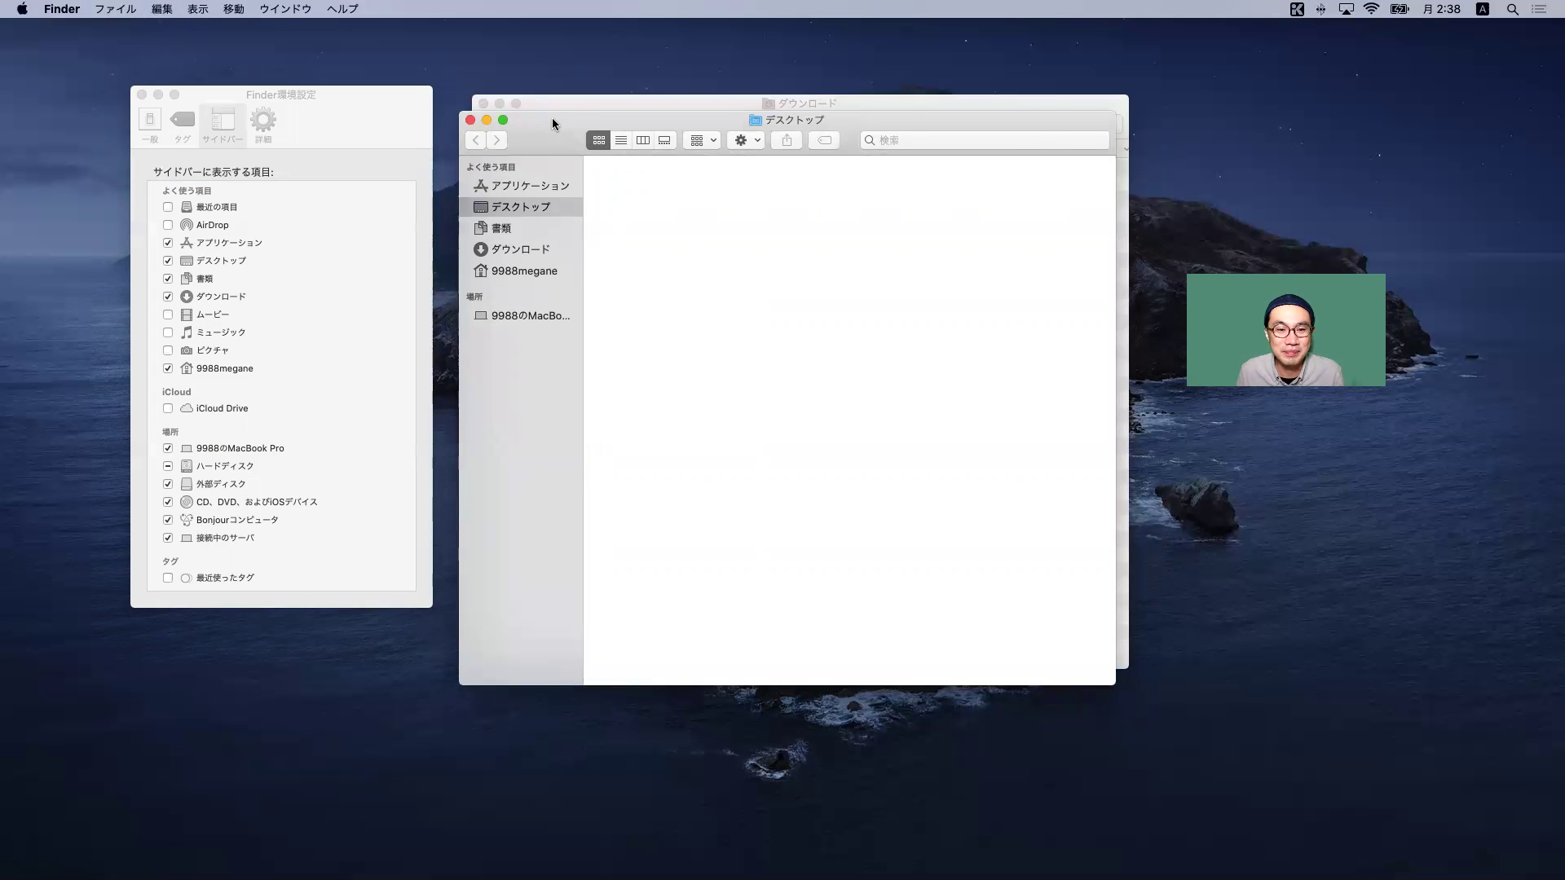
key(super+w)
Step: Bring up the advanced (詳細) preferences and show the hidden files in the home folder
click(266, 124)
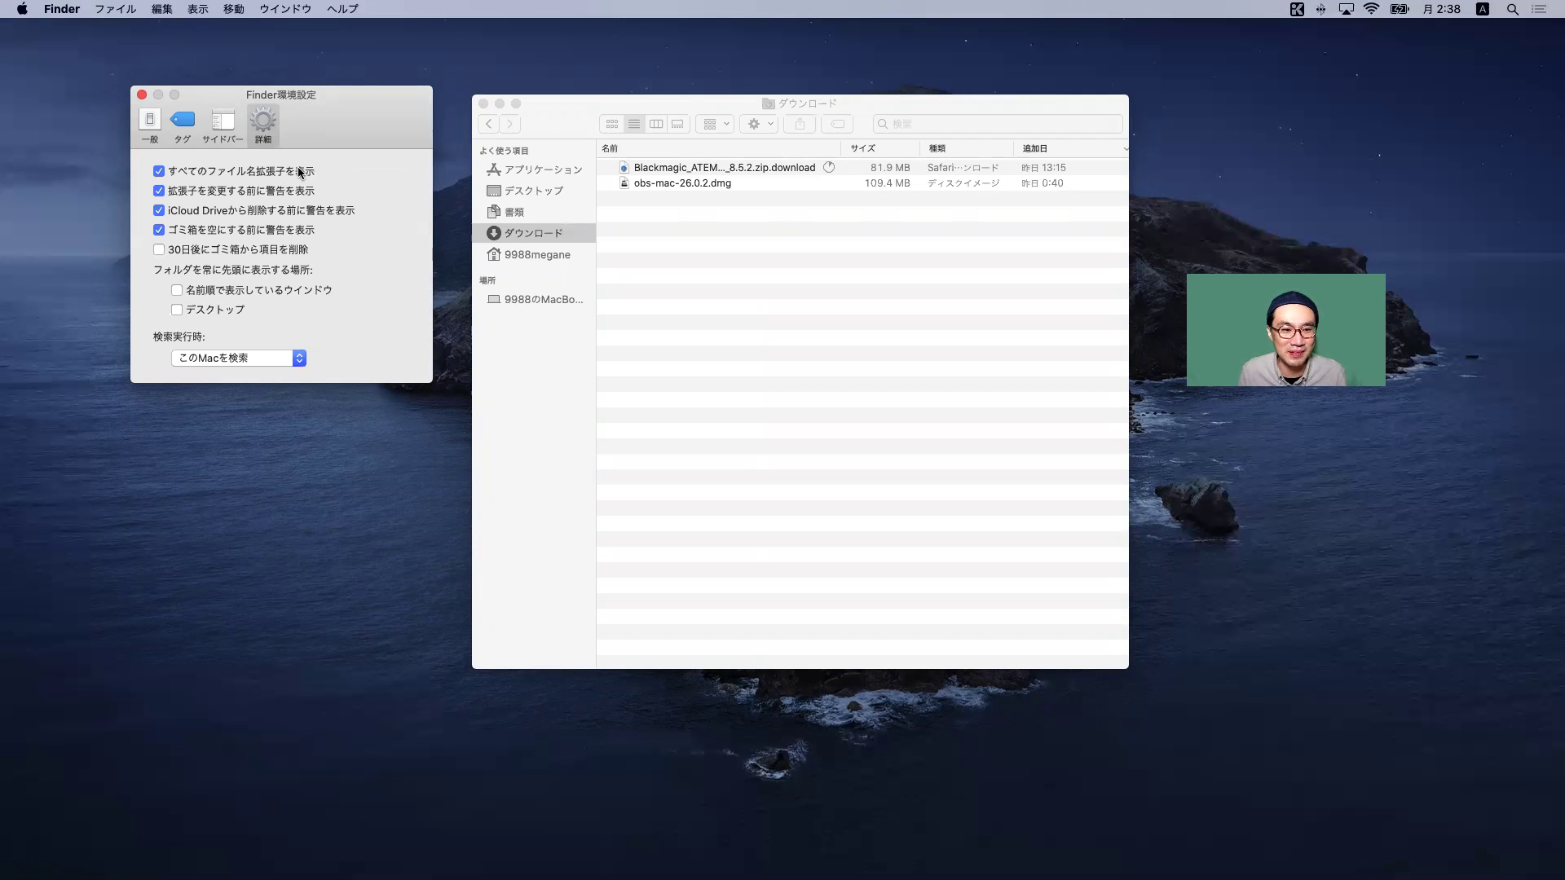
click(515, 254)
click(515, 254)
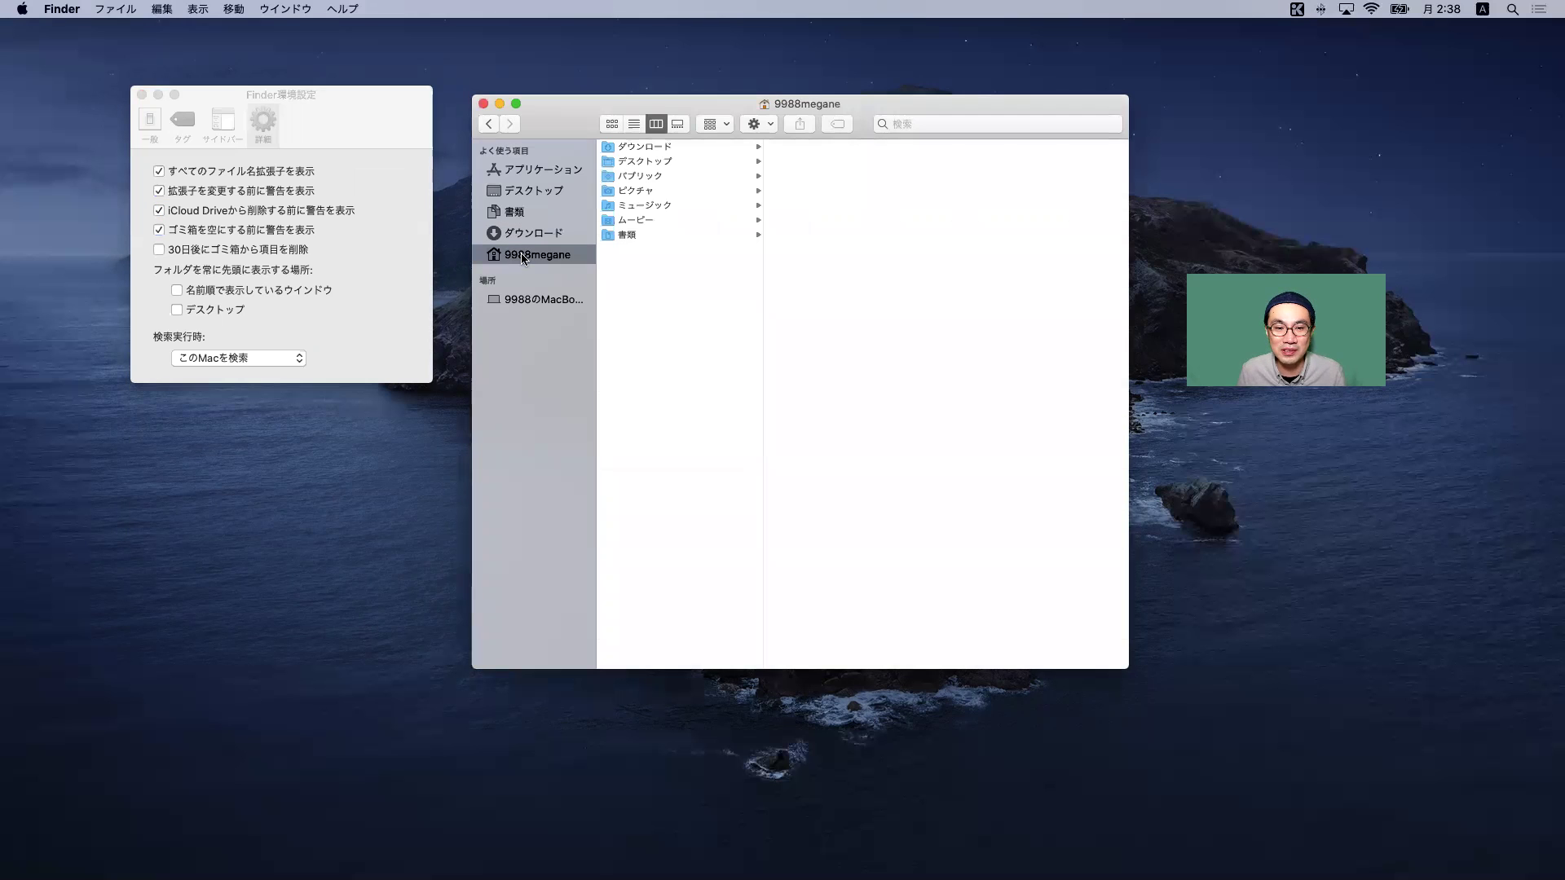
drag(572, 109, 574, 110)
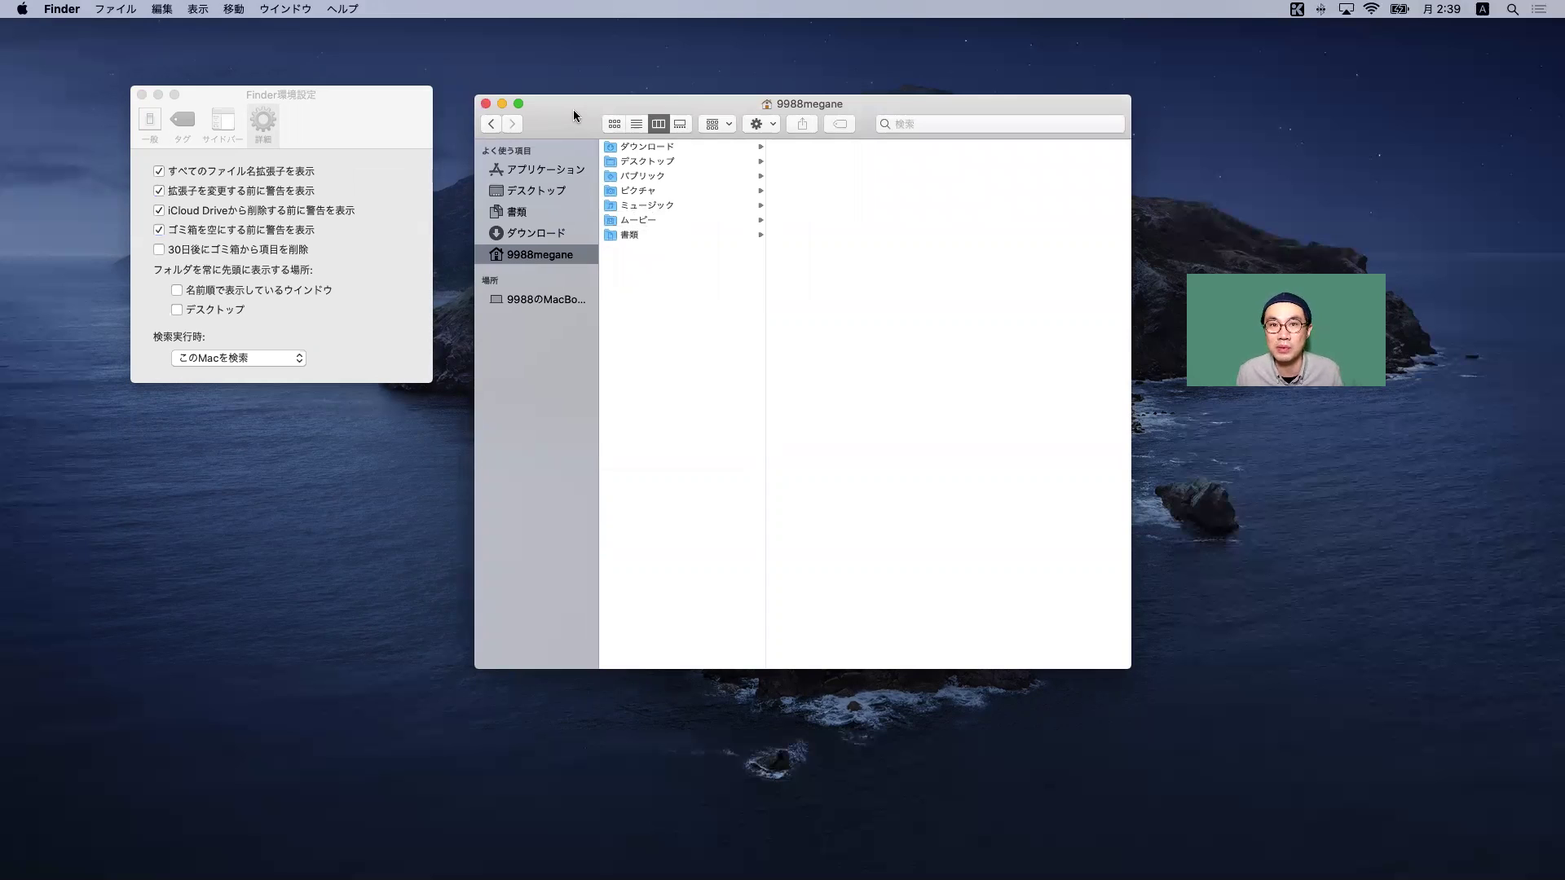
key(super+shift+period)
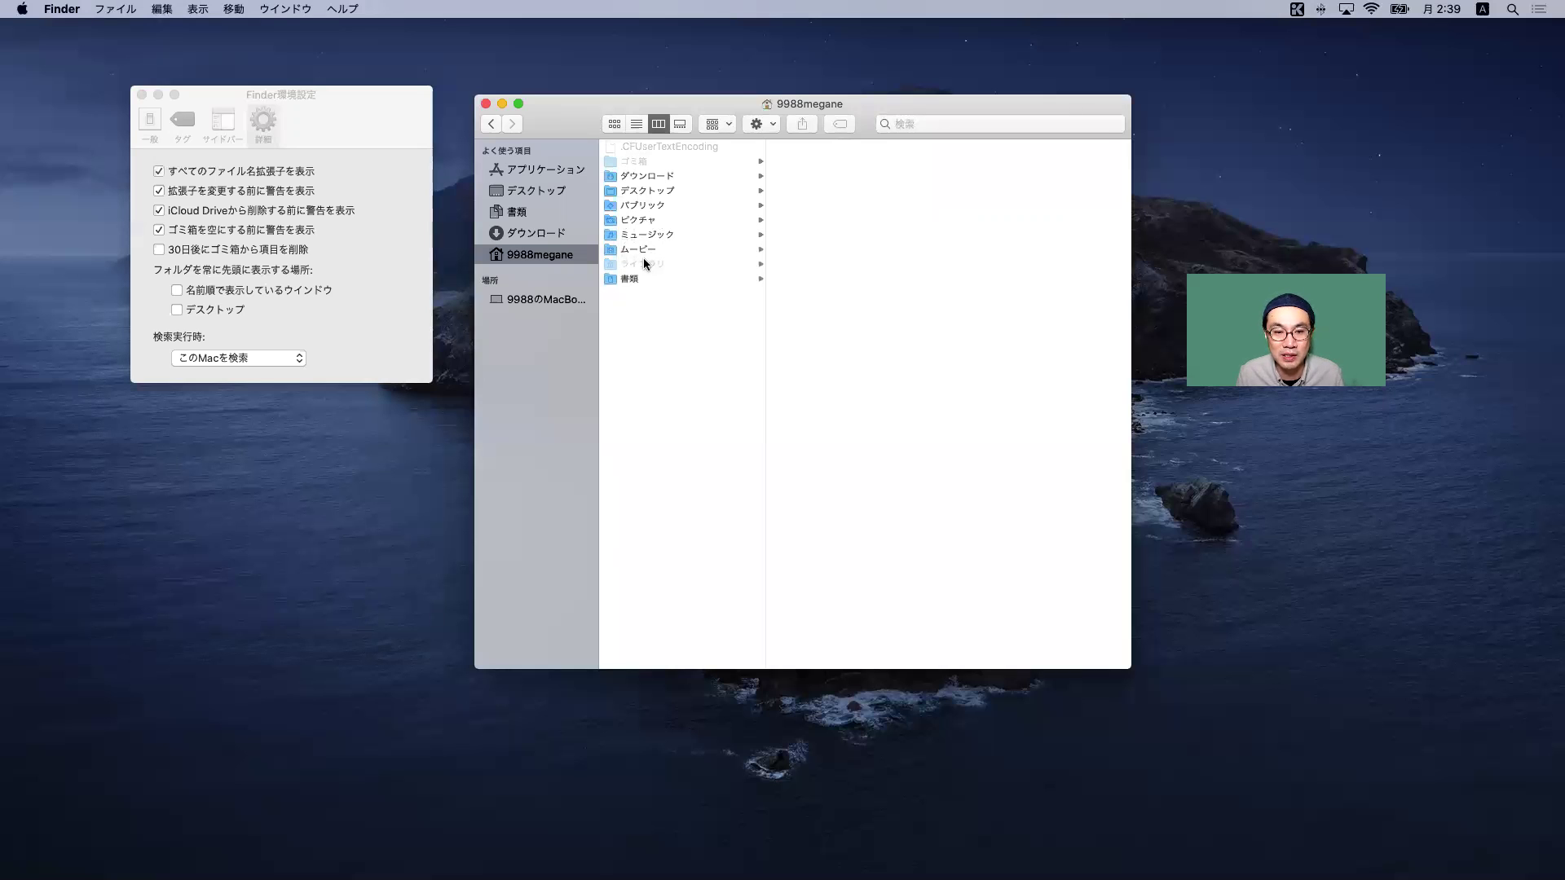
Step: View the MacBook's top-level location, return to the home folder and toggle the display of hidden files
click(539, 300)
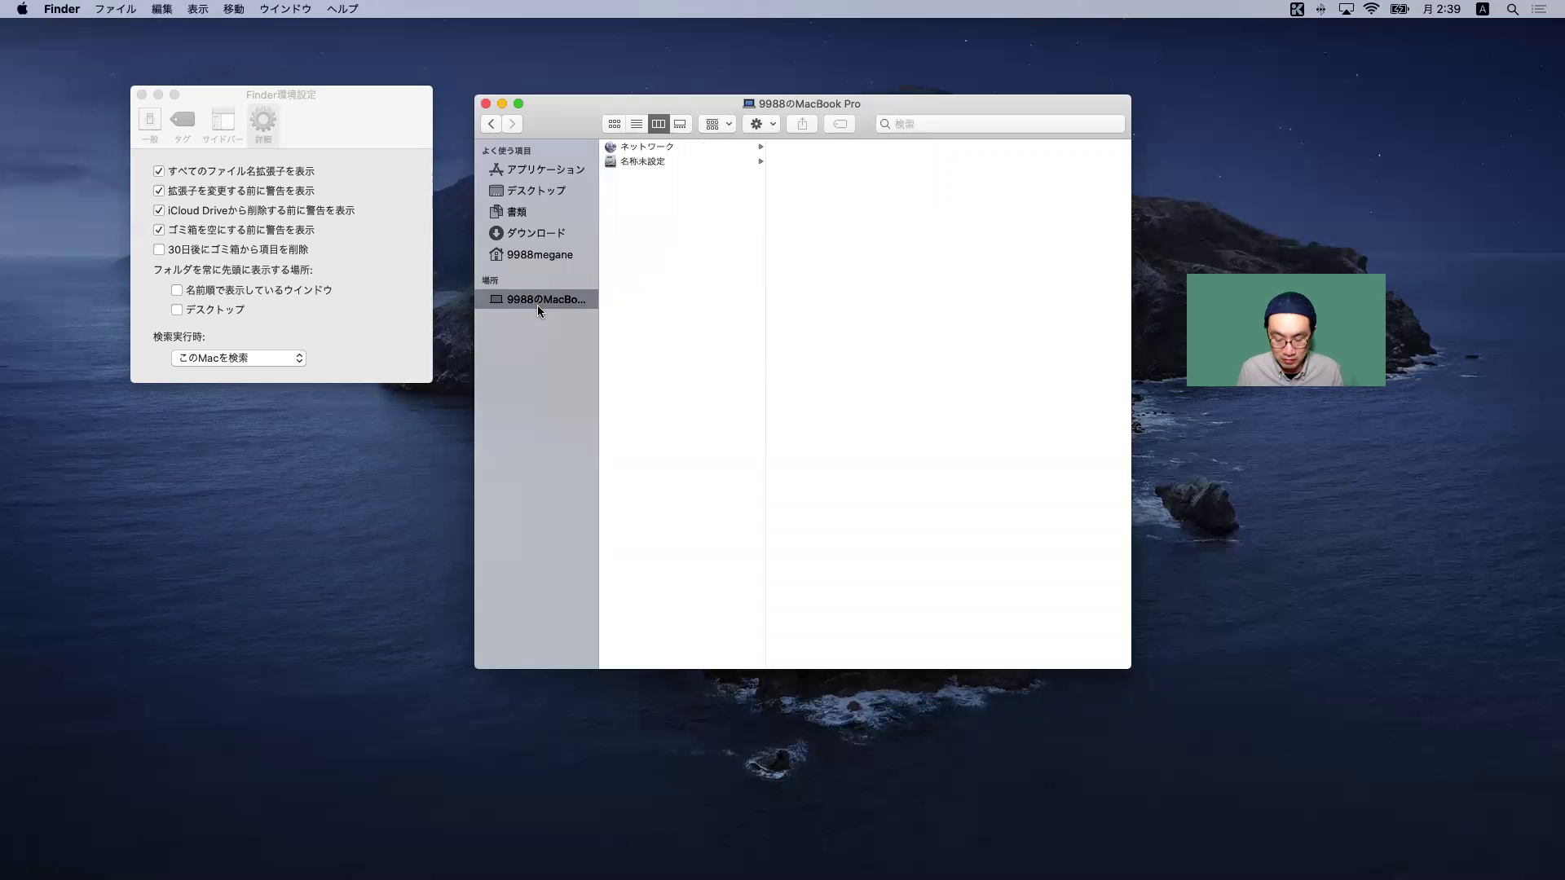
click(526, 256)
key(super+shift+period)
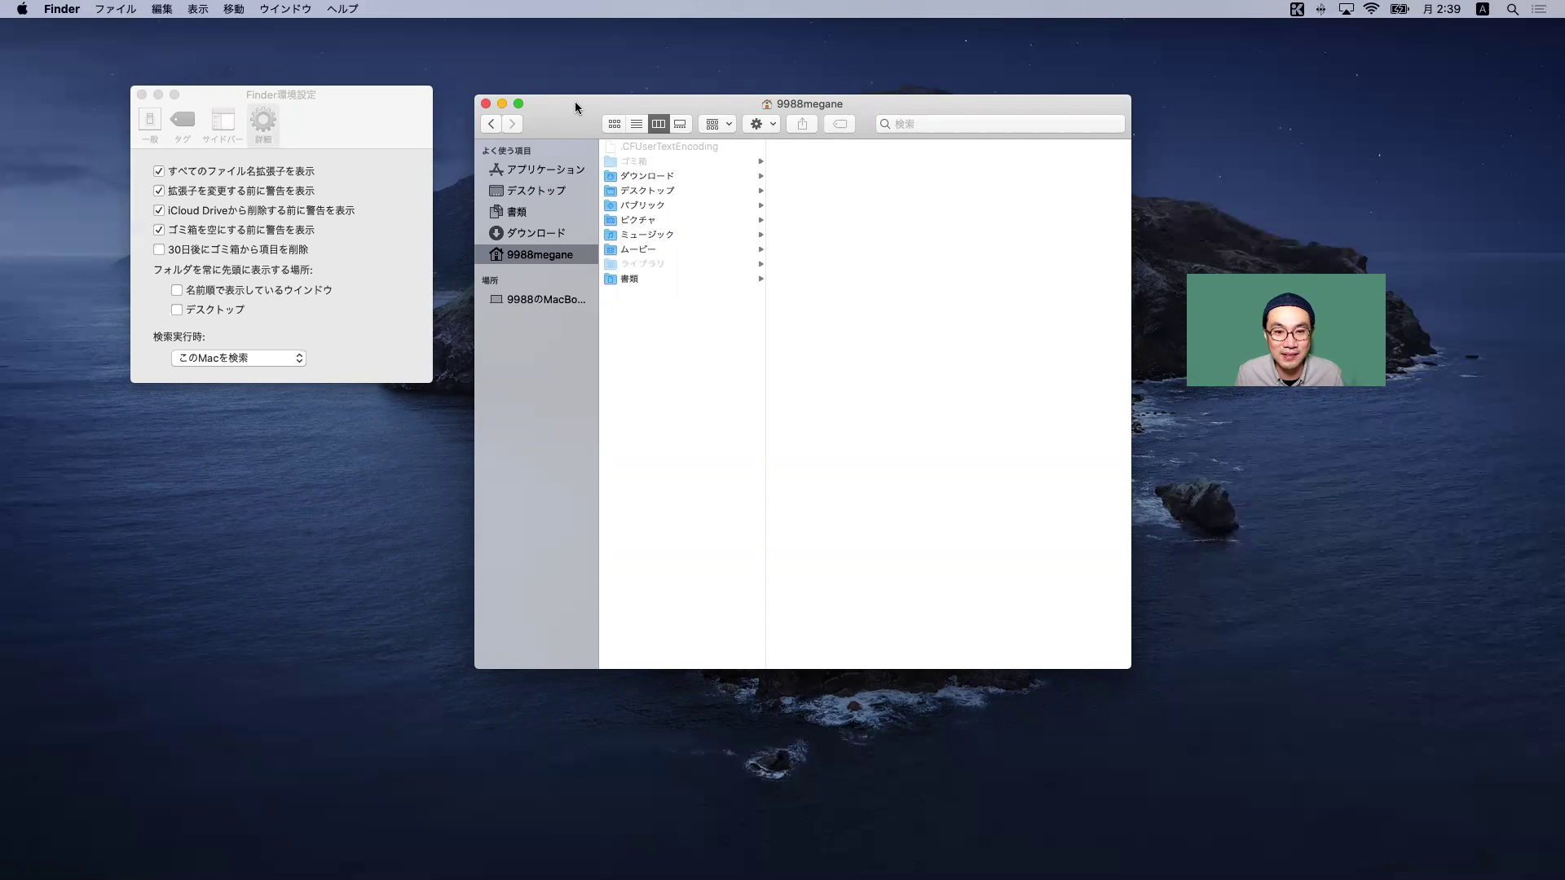
Step: Select the ダウンロード folder and compare its contents in list, icon and column view
click(628, 173)
click(636, 124)
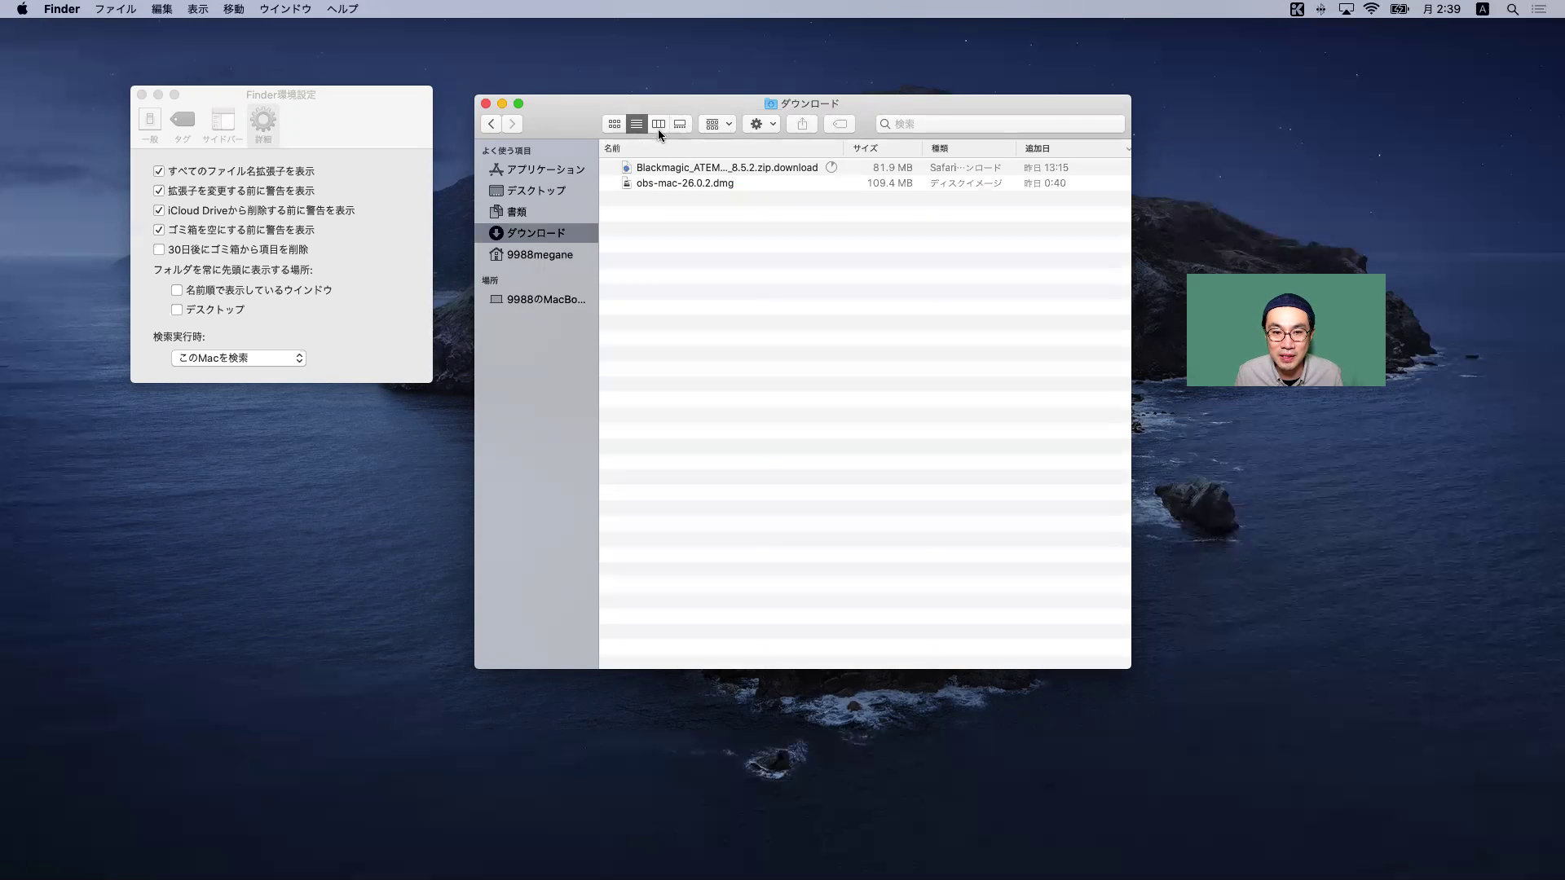
click(657, 127)
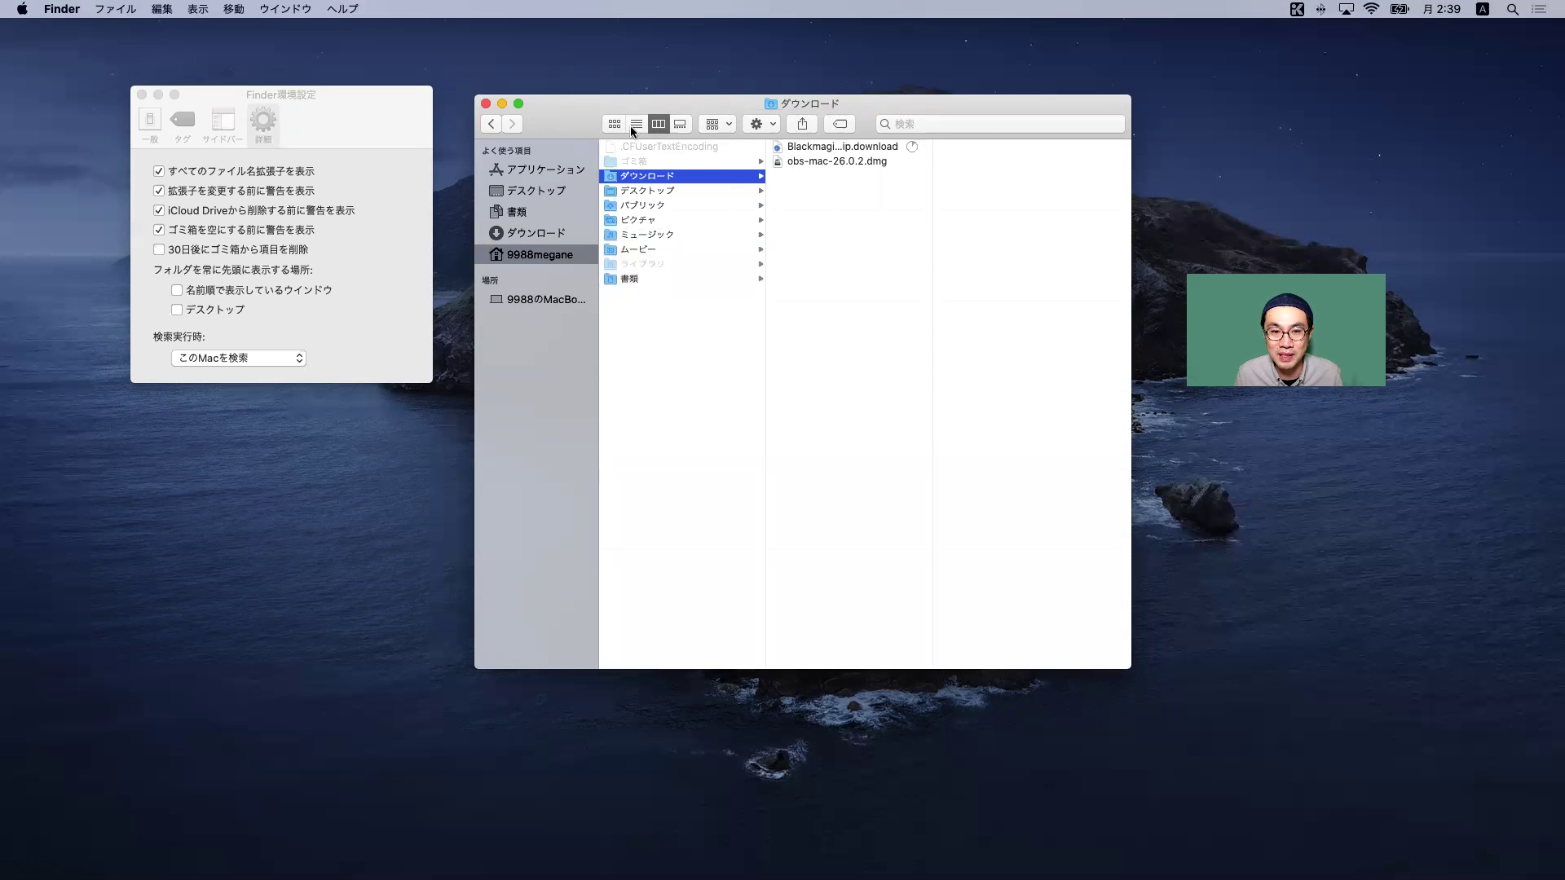
click(614, 123)
click(636, 125)
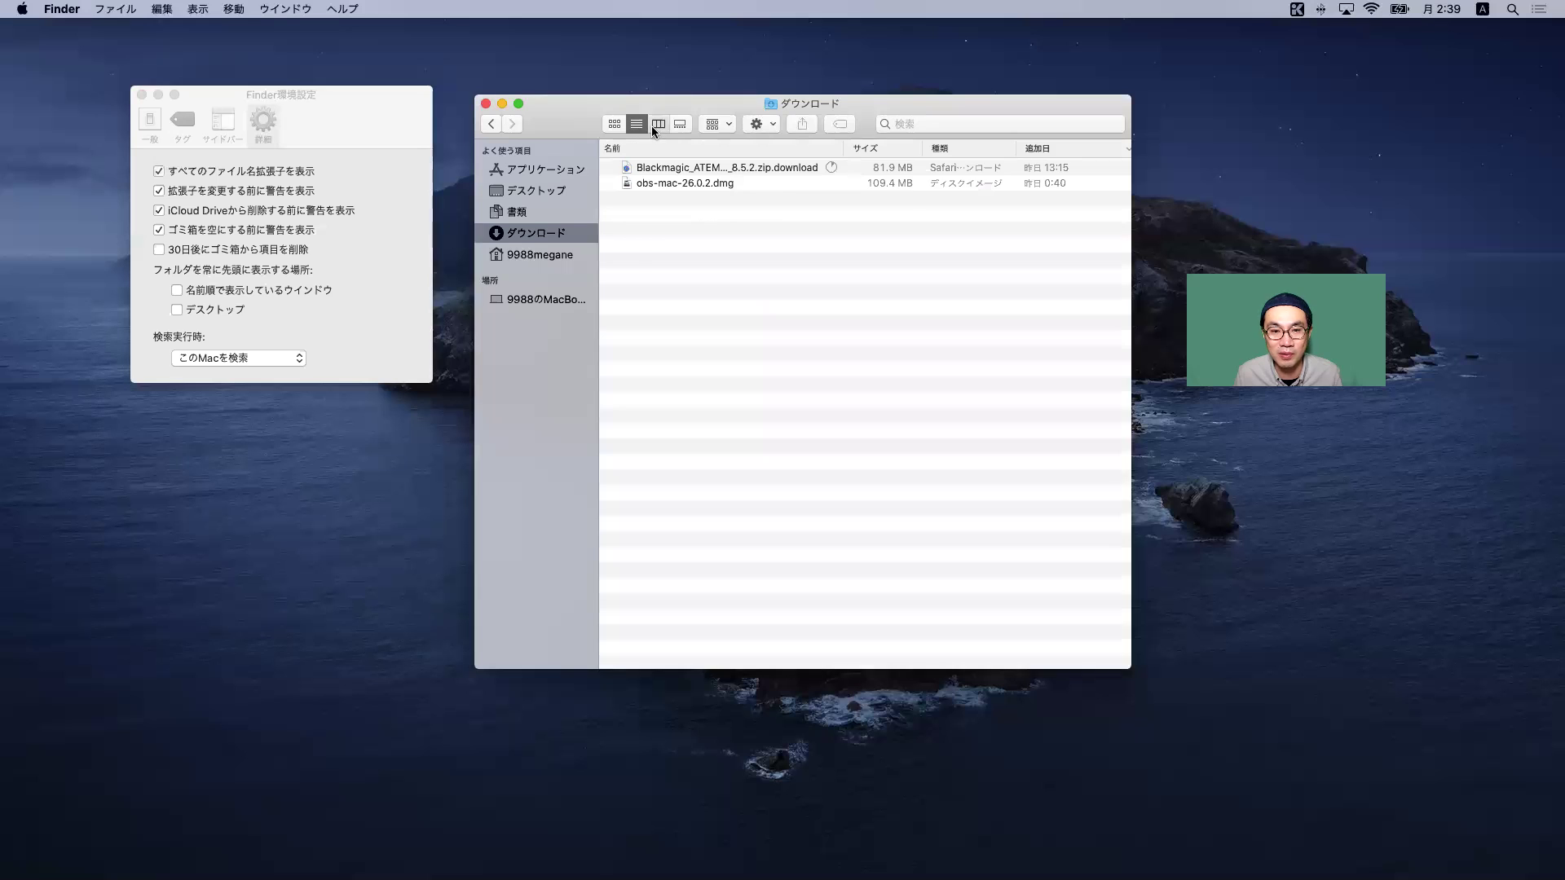
click(655, 125)
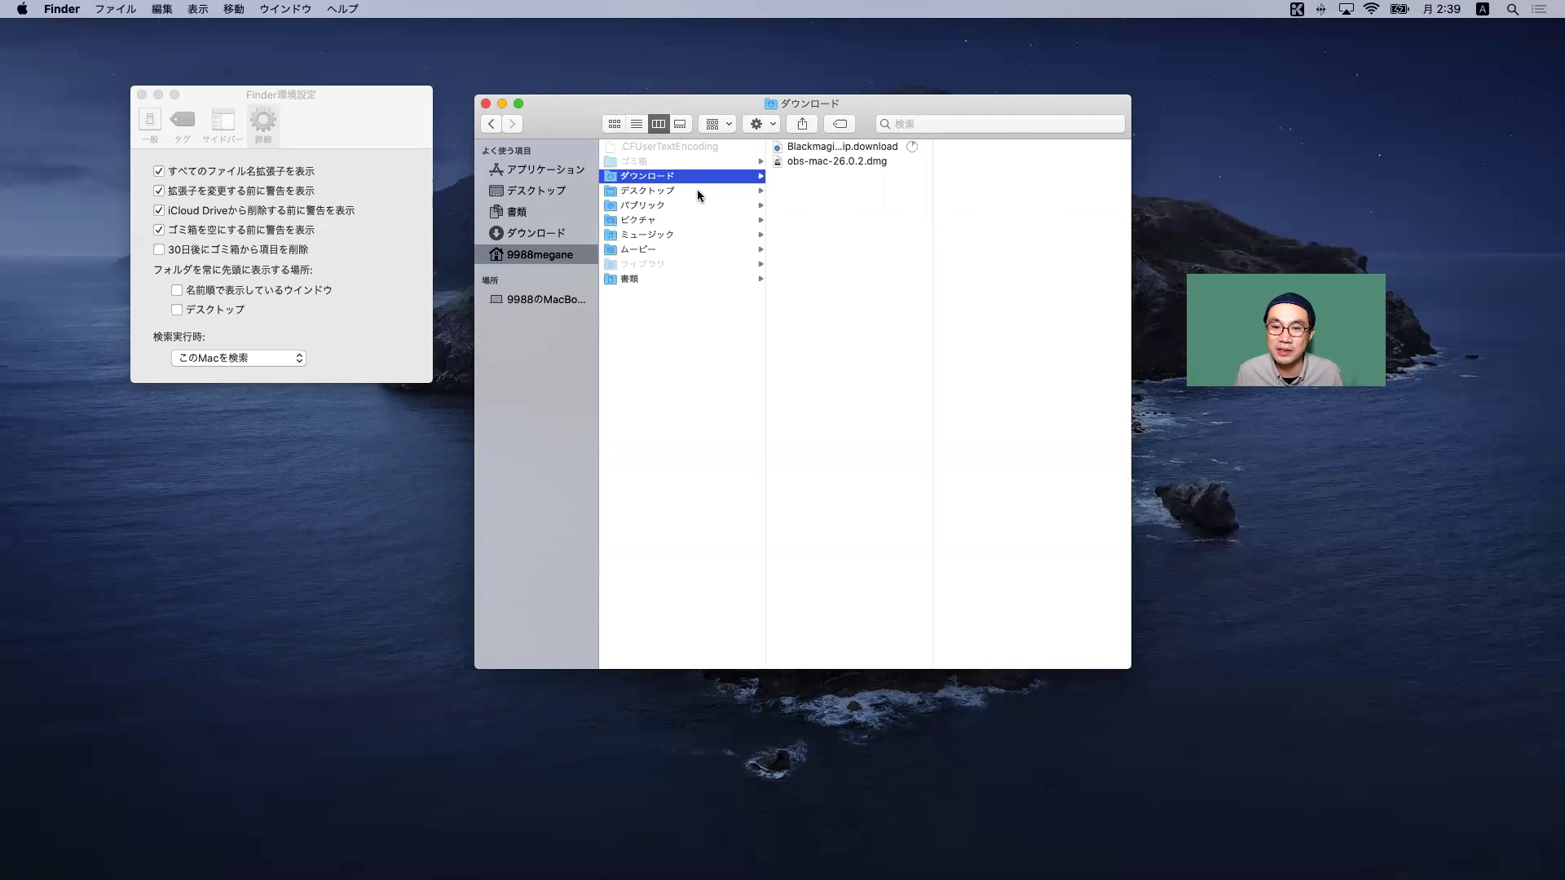
Step: Sort the ダウンロード folder in list view by サイズ, by 追加日 and again by サイズ, and return to column view
click(637, 124)
click(887, 150)
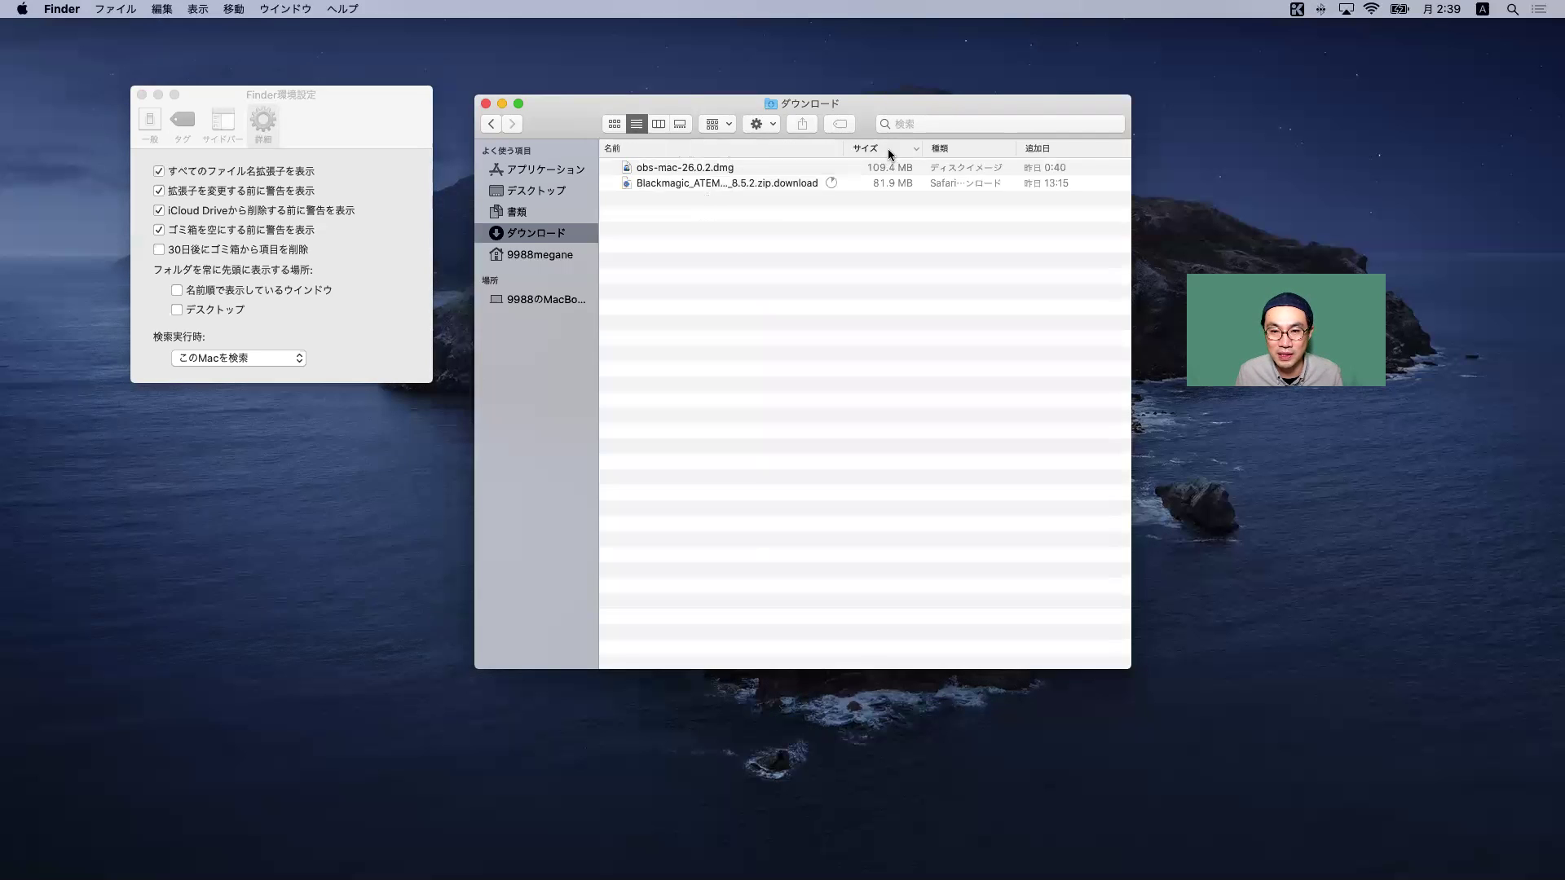
click(1046, 148)
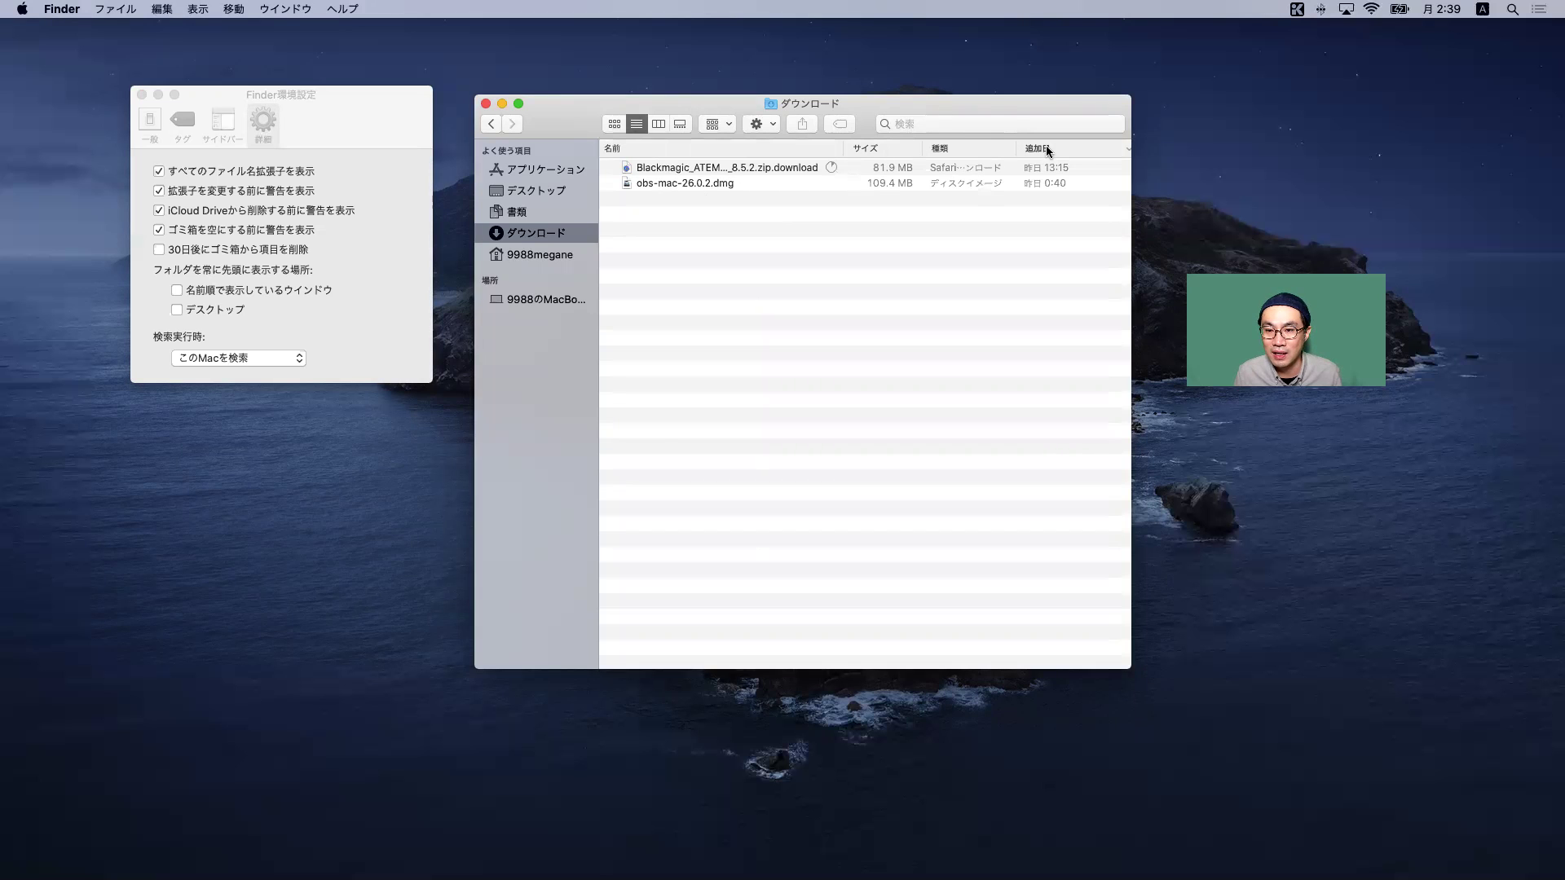
click(883, 150)
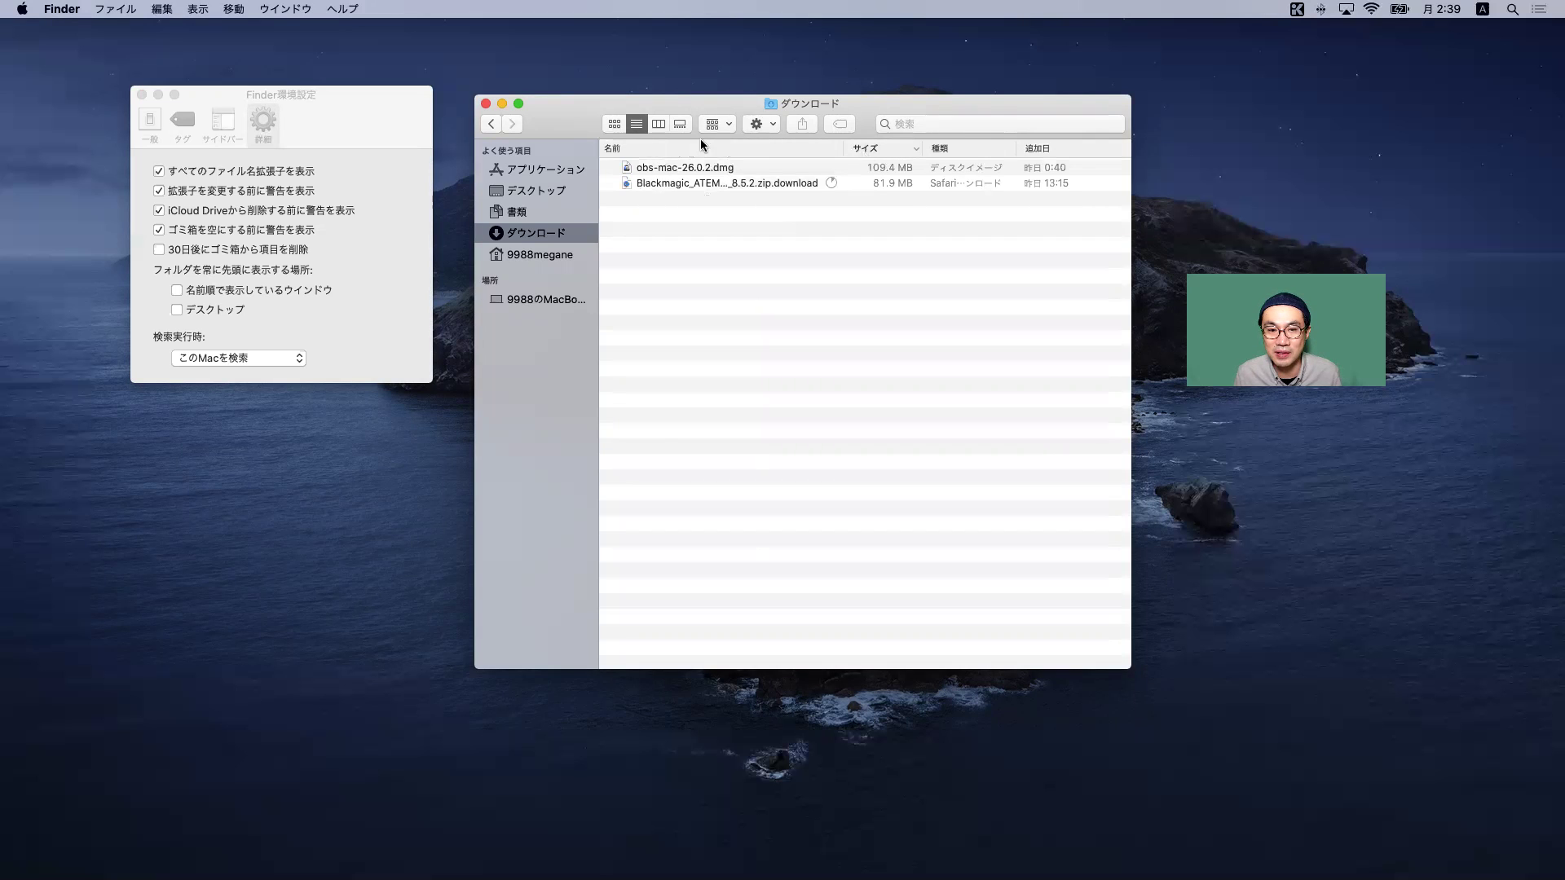
click(659, 124)
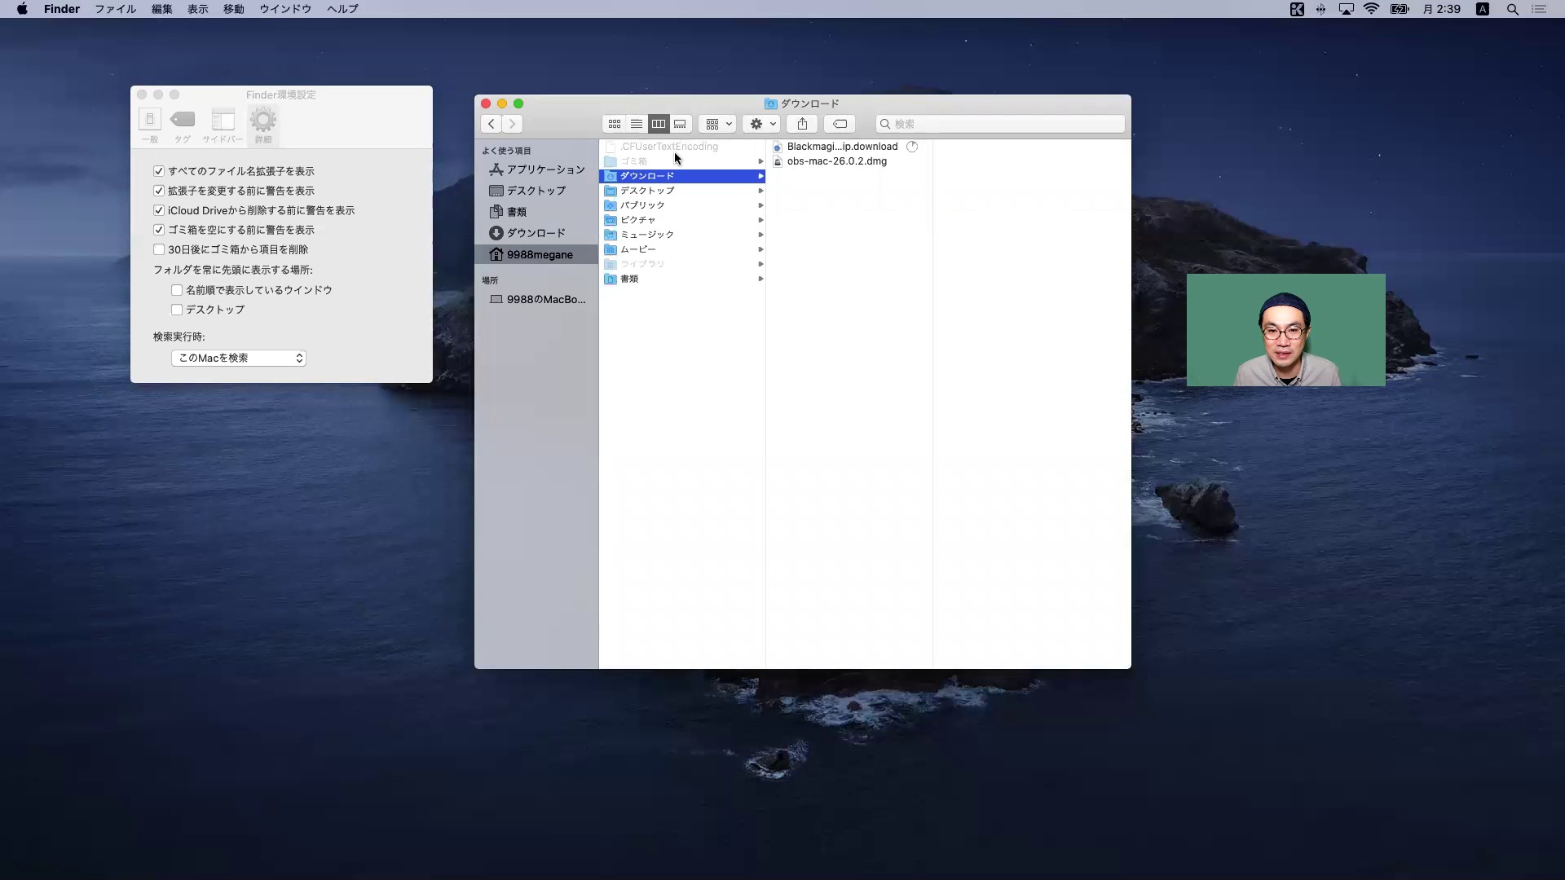
Step: Move the Finder window slightly toward the preferences window, open the アプリケーション folder and select Automator.app
drag(851, 102, 817, 102)
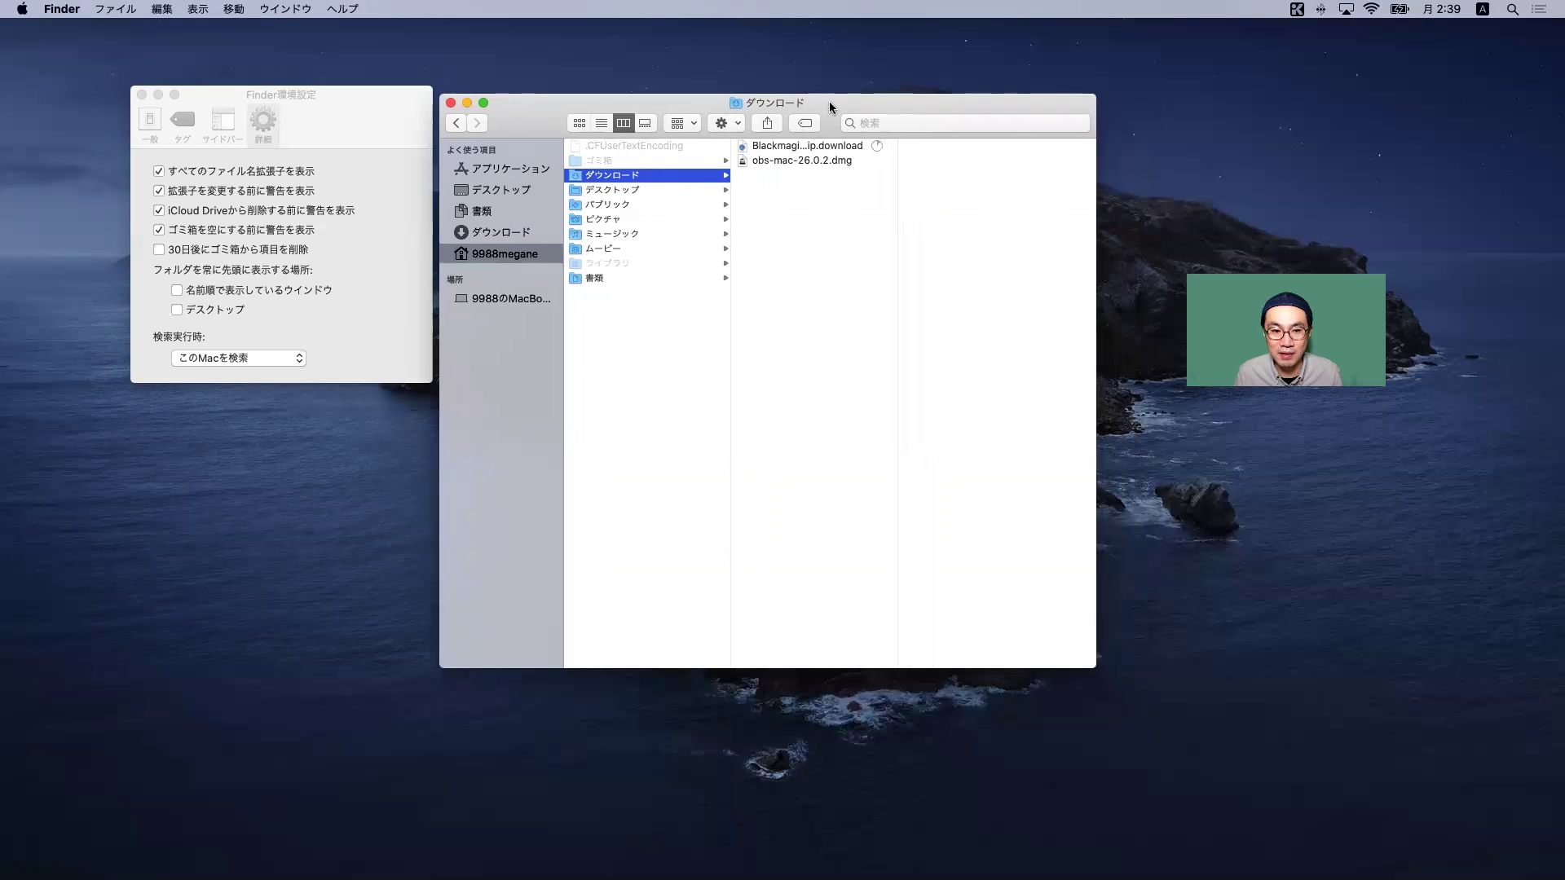
click(526, 171)
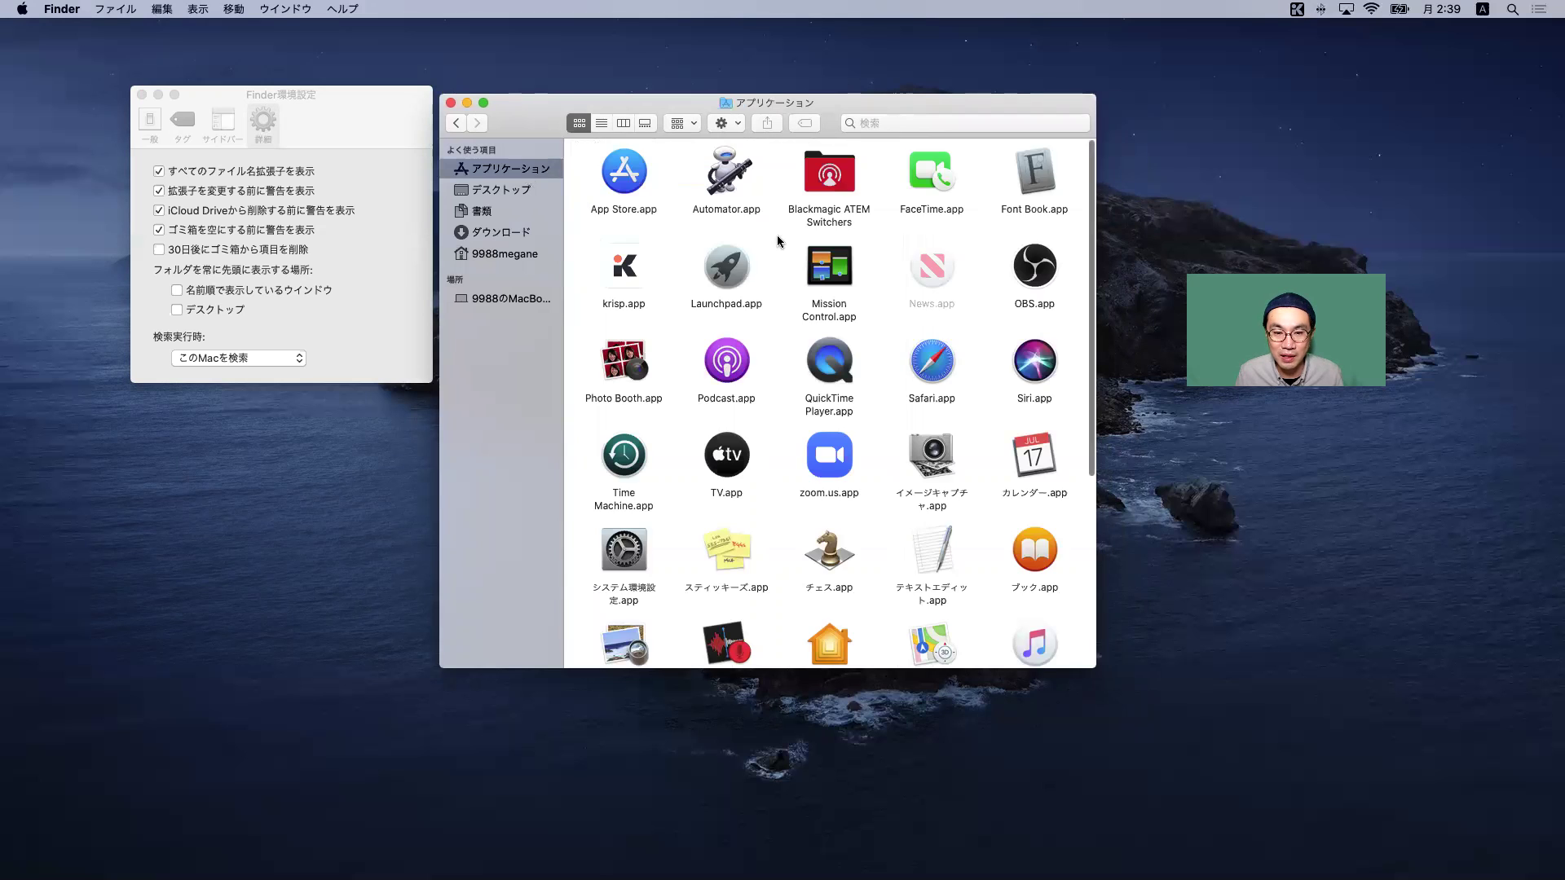
click(741, 179)
mouse_move(741, 179)
mouse_down()
mouse_move(805, 151)
mouse_move(744, 191)
mouse_up()
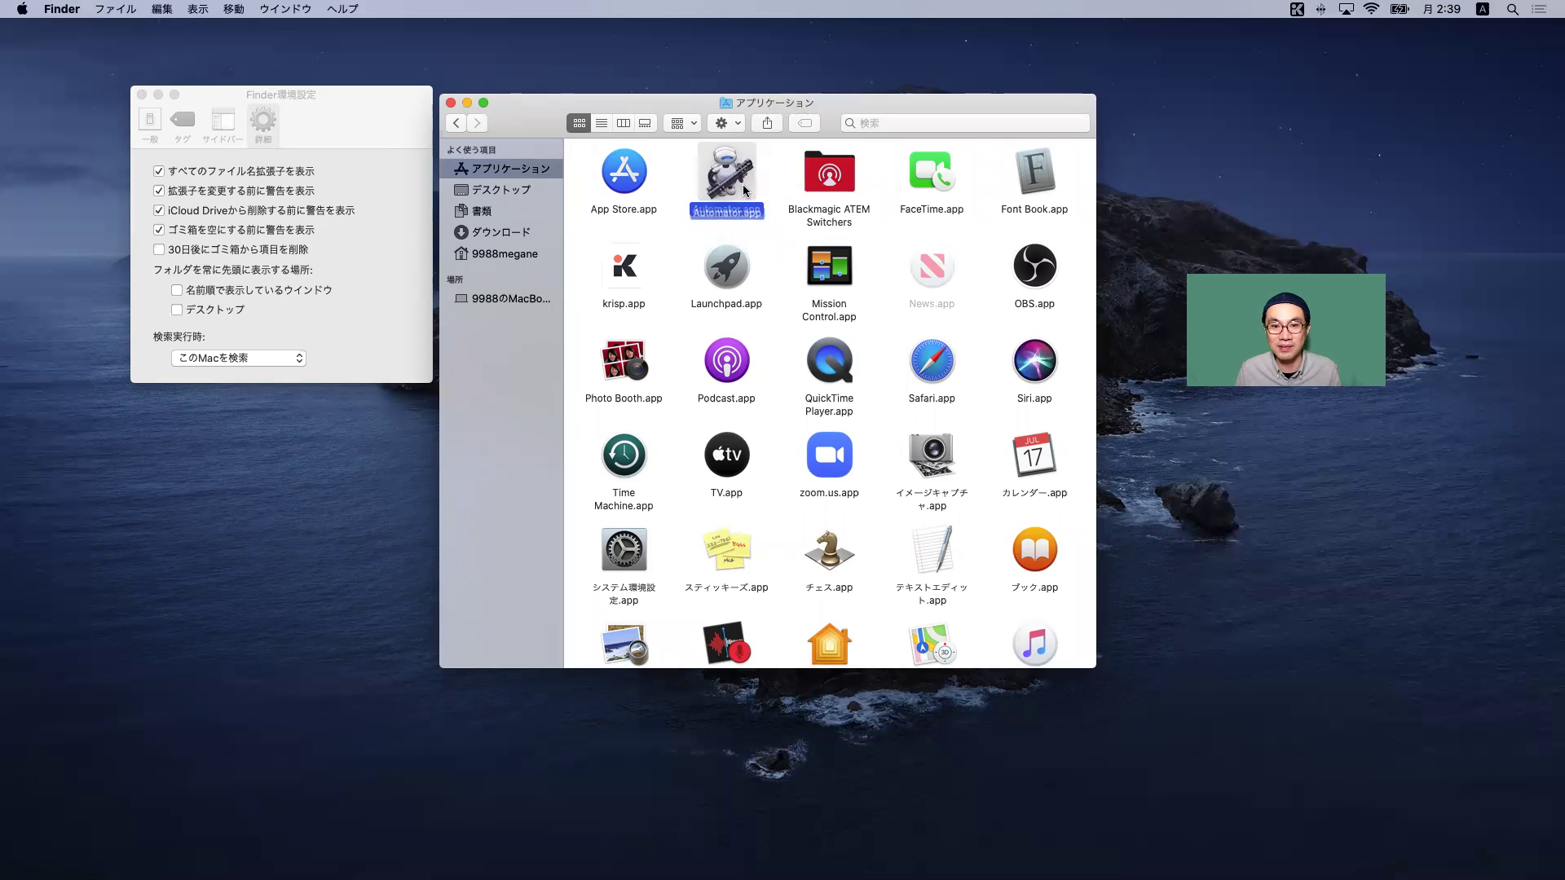